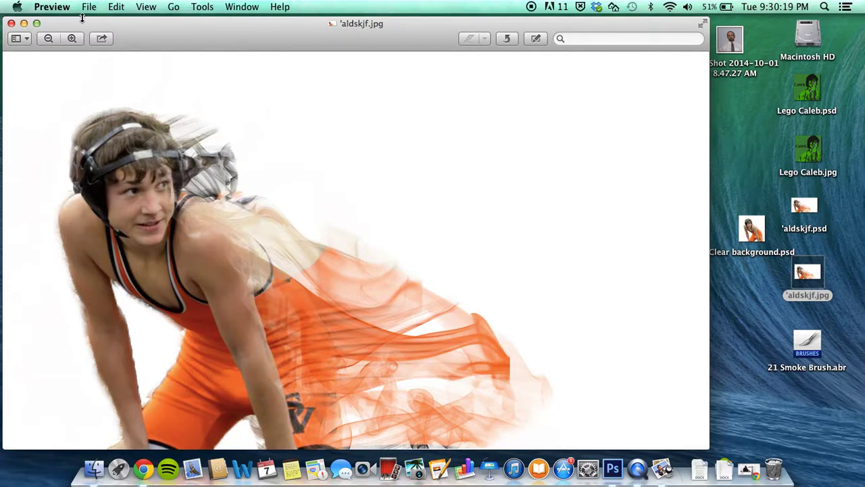
- Close the image preview, switch to Photoshop and create a 1920 × 1080 pixel, 8-bit RGB document with an additional empty layer
left_click(11, 23)
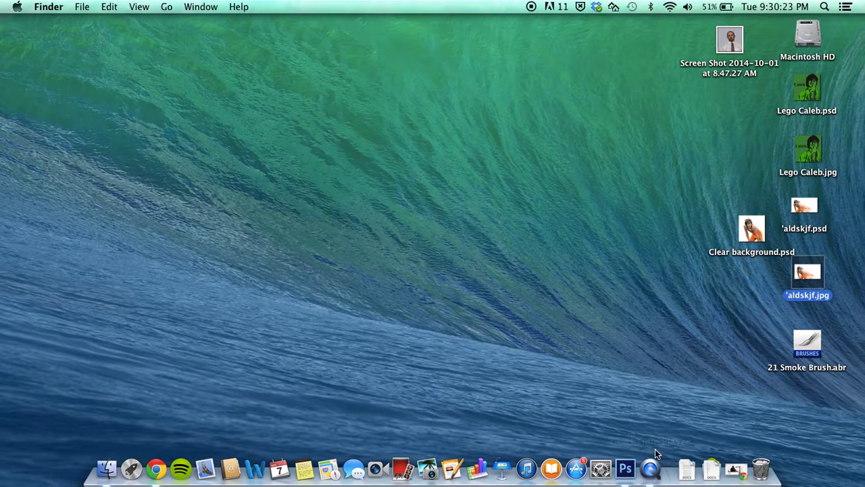
left_click(625, 468)
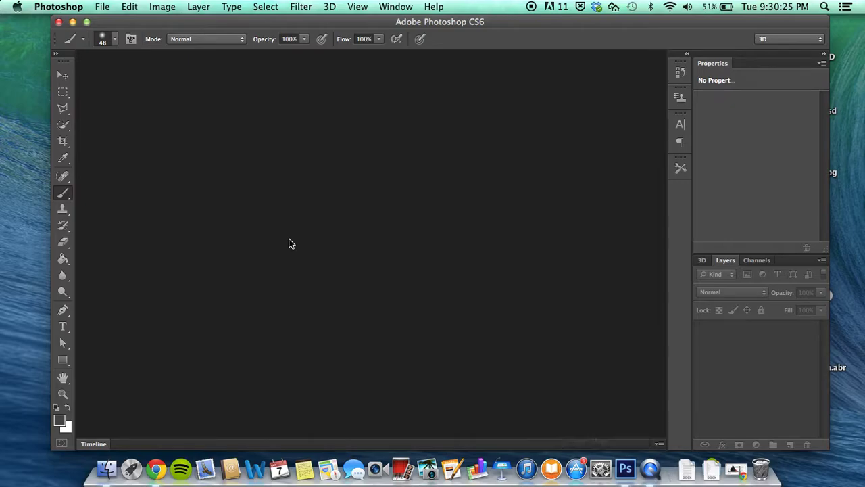
left_click(103, 8)
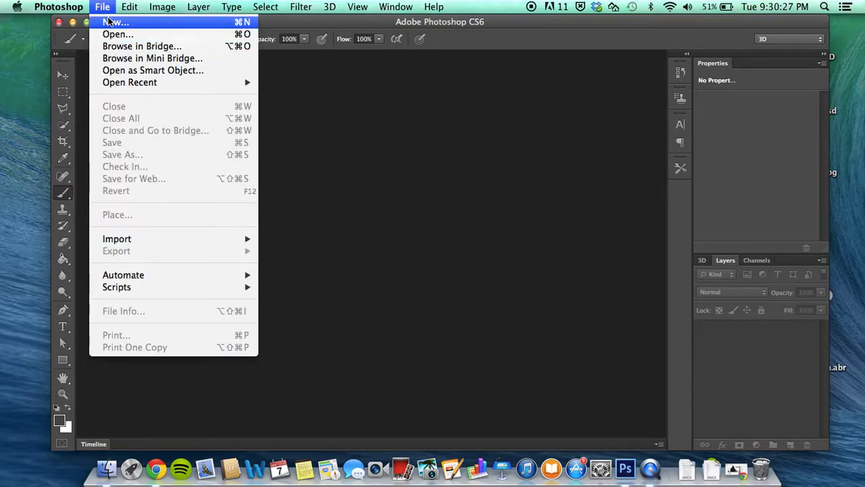
left_click(111, 18)
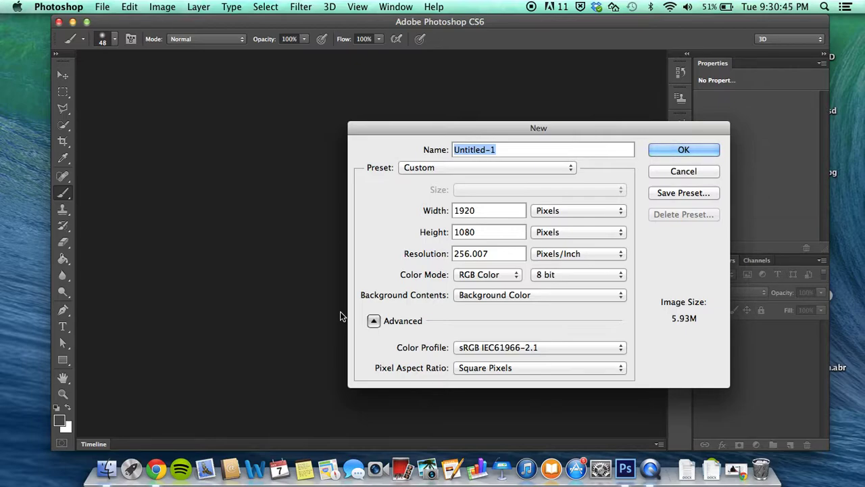
key("Return")
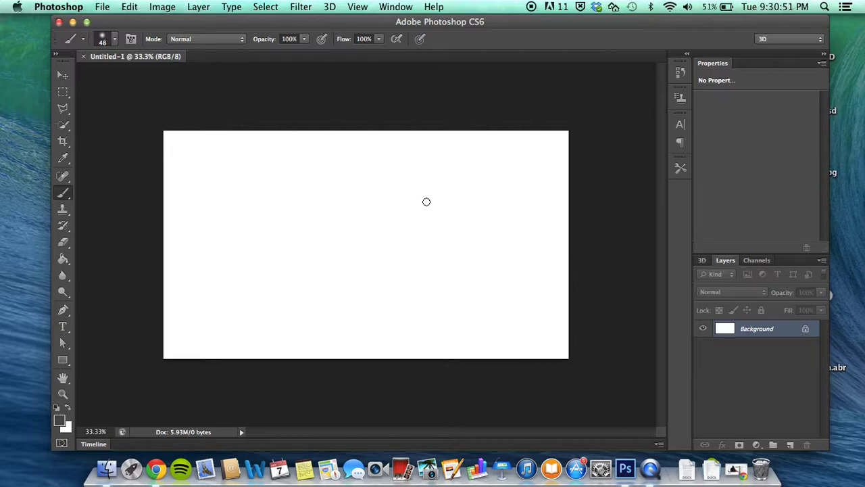
left_click(790, 444)
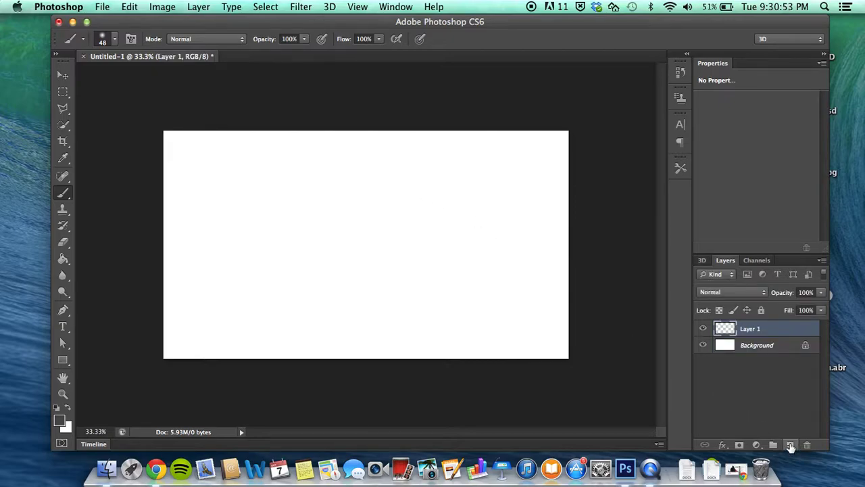
- Place Clear background.psd from the desktop into the document at X 400 px, Y 540 px, scaled to 47.83%
left_click_drag(640, 23, 570, 23)
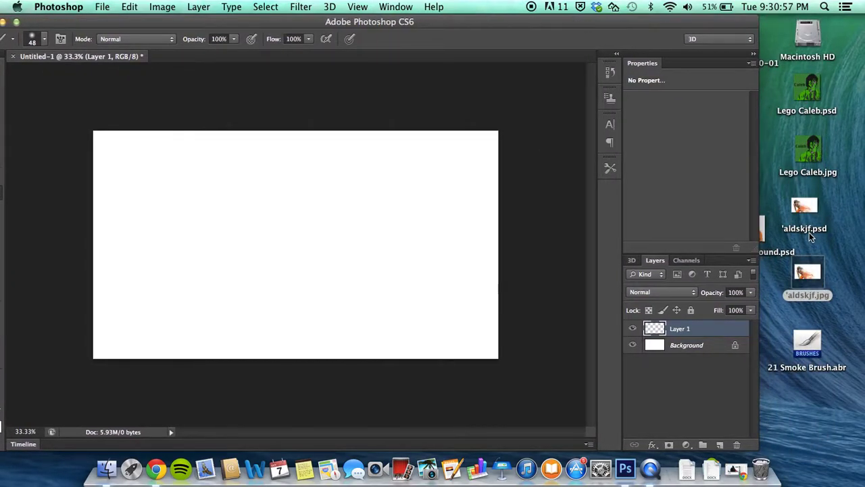
mouse_move(764, 231)
left_mouse_down()
mouse_move(777, 231)
mouse_move(751, 231)
left_mouse_up()
left_click(757, 233)
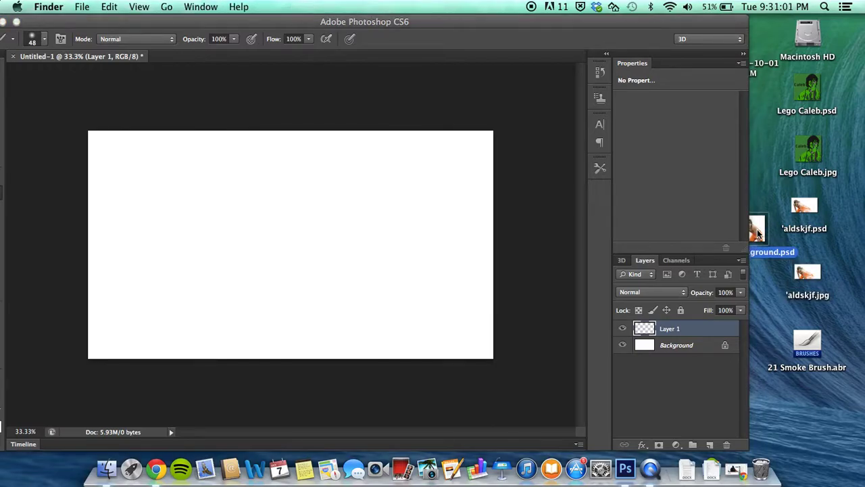
key("space")
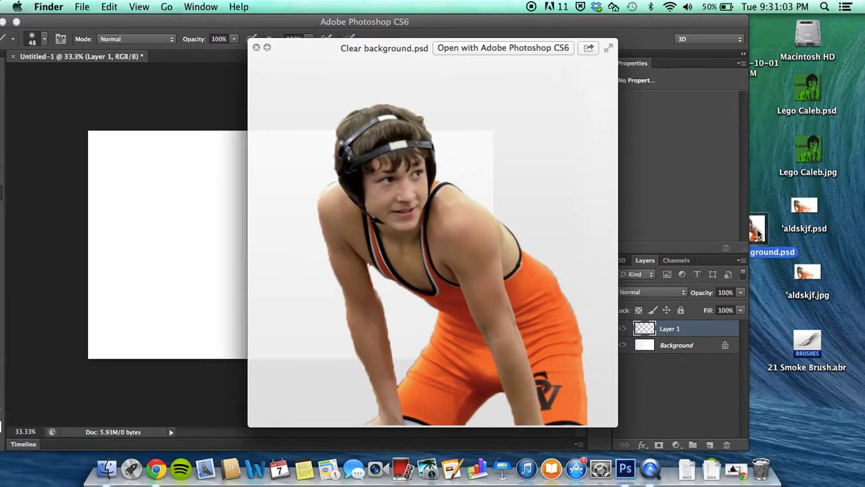
key("space")
left_click_drag(756, 233, 181, 255)
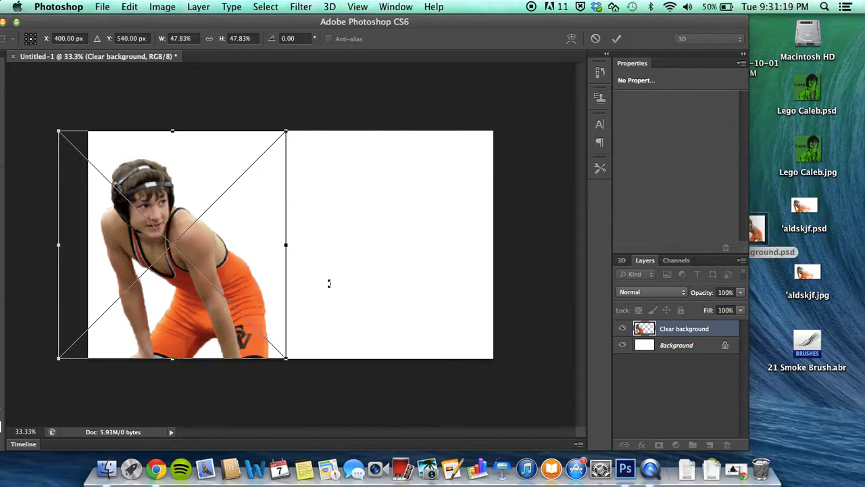
key("Return")
key("b")
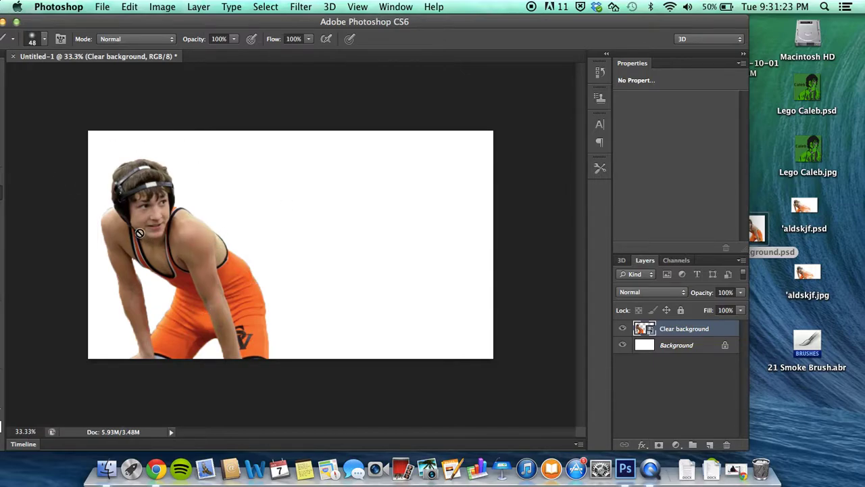
left_click_drag(364, 21, 401, 22)
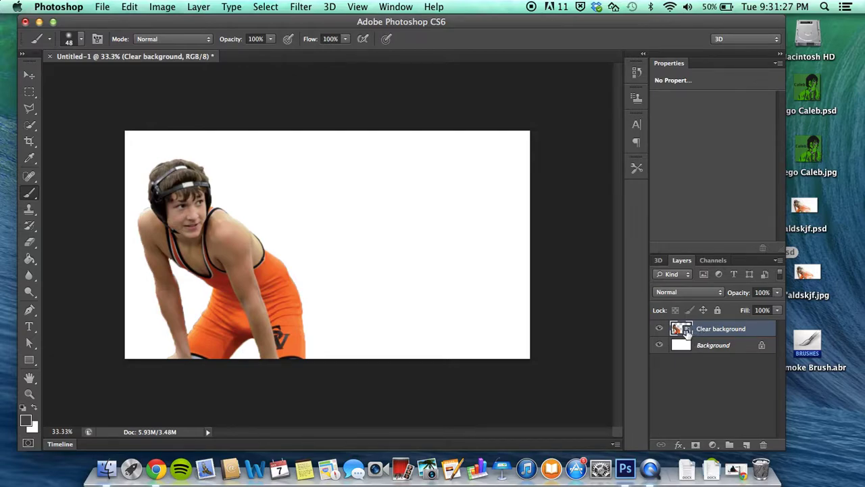
- Duplicate the Clear background layer within the same document
right_click(706, 330)
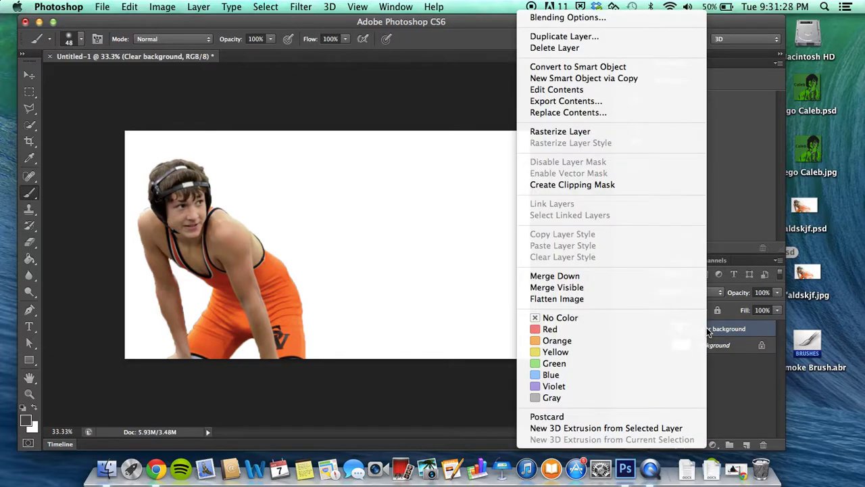
left_click(590, 37)
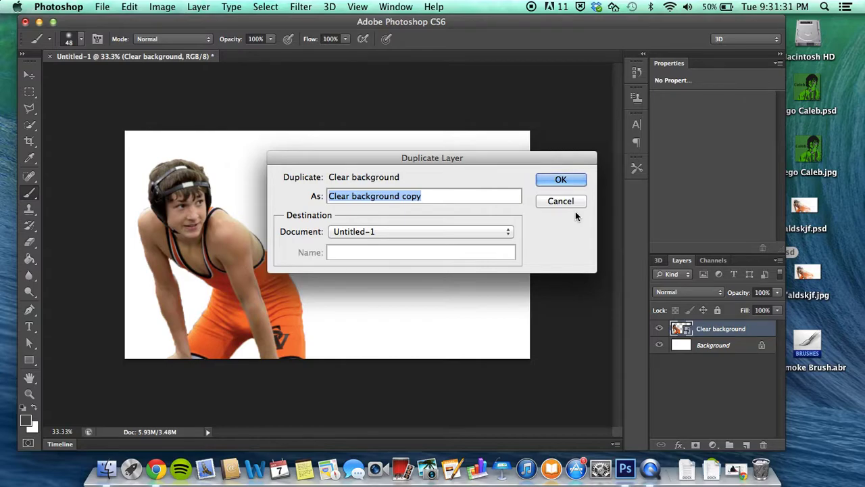
key("Return")
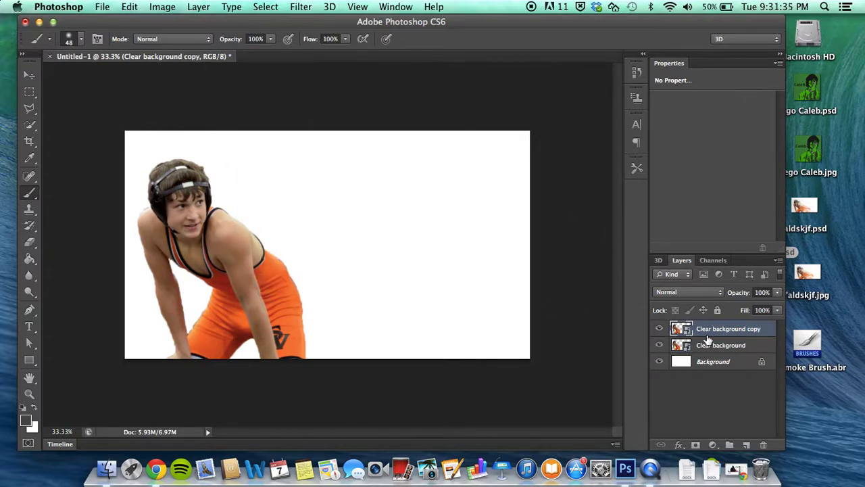
- Rasterize the Clear background copy and Clear background smart object layers, and make the copy the active layer
left_click(469, 300)
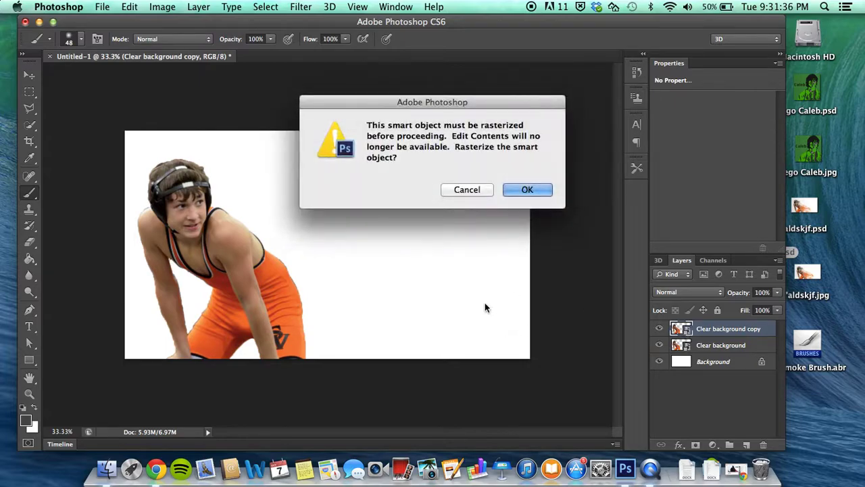
left_click(521, 192)
key("alt+bracketleft")
left_click(466, 266)
left_click(521, 190)
left_click(707, 329)
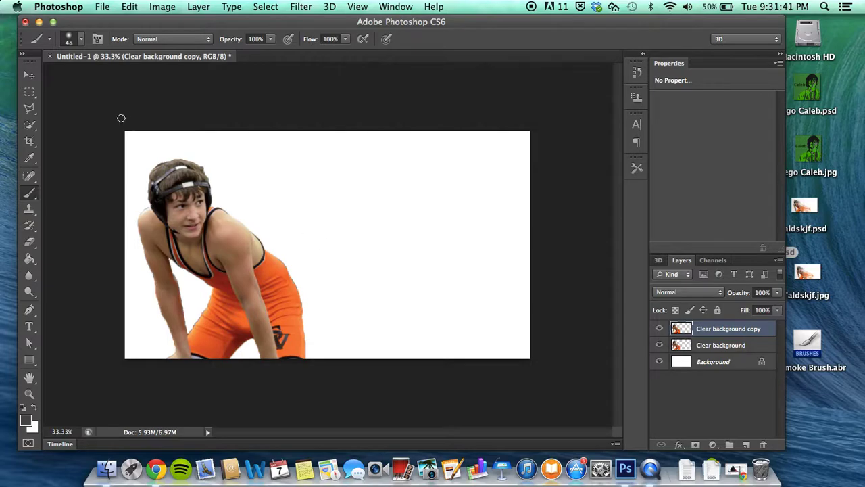
- Delete the Clear background copy layer
left_click(102, 7)
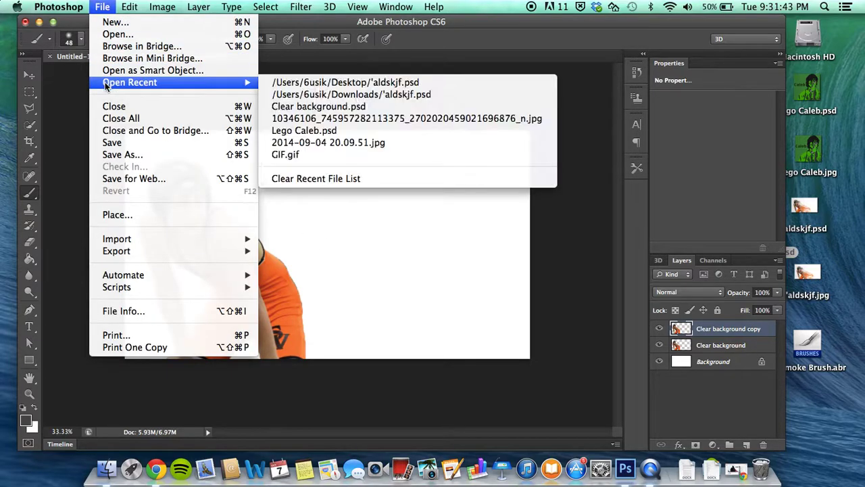
mouse_move(137, 287)
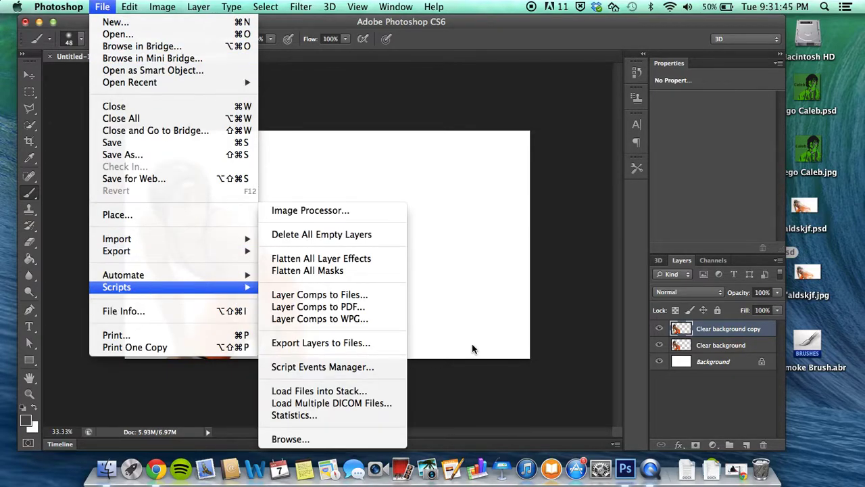
left_click(568, 350)
key("BackSpace")
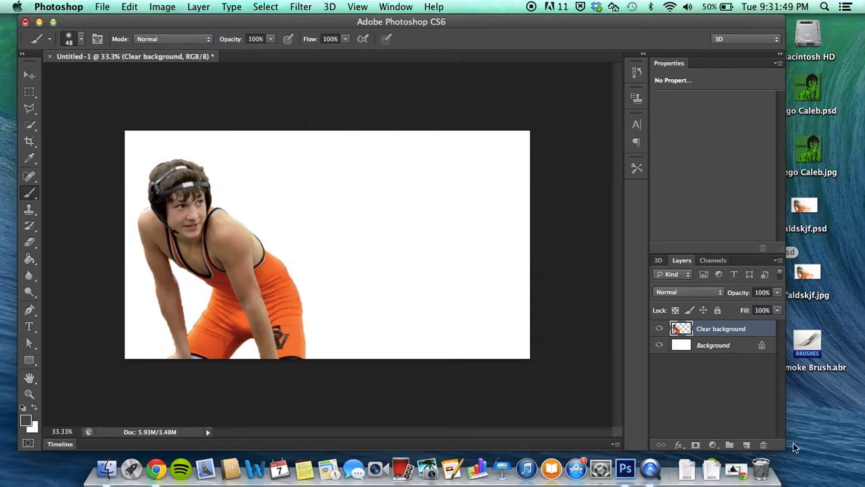
- Duplicate the rasterized Clear background layer as Clear background copy and move the copy to the right half of the canvas
right_click(739, 331)
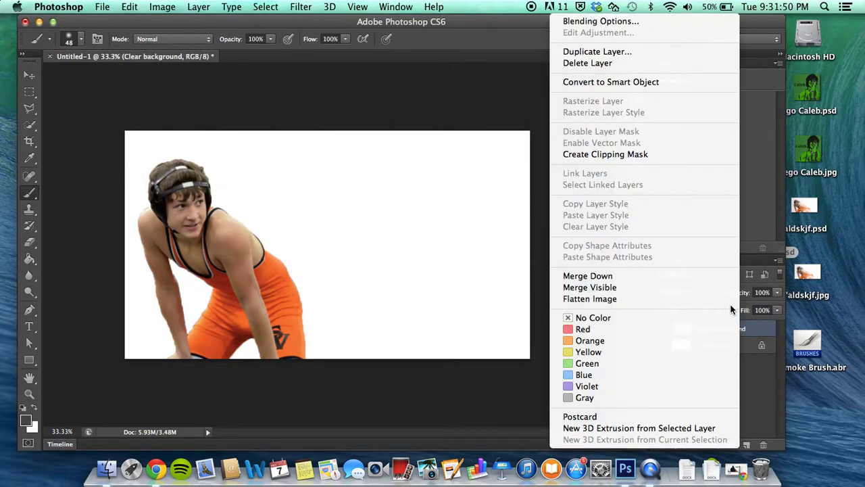
left_click(587, 51)
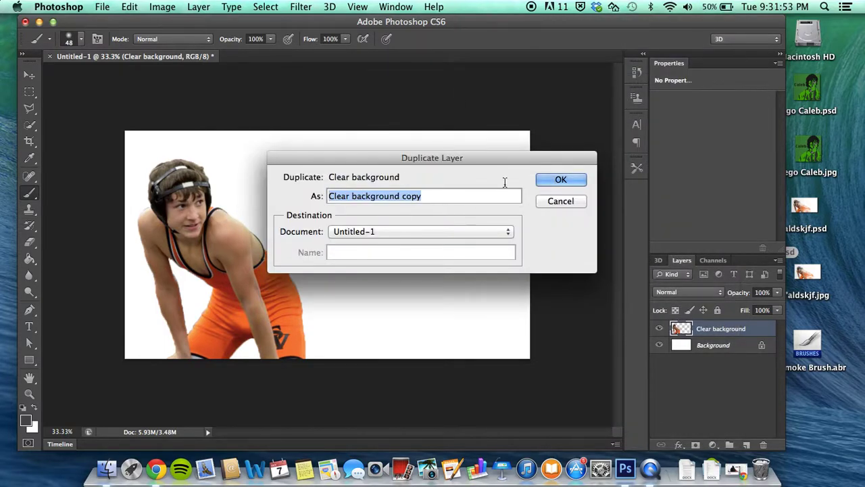
key("Return")
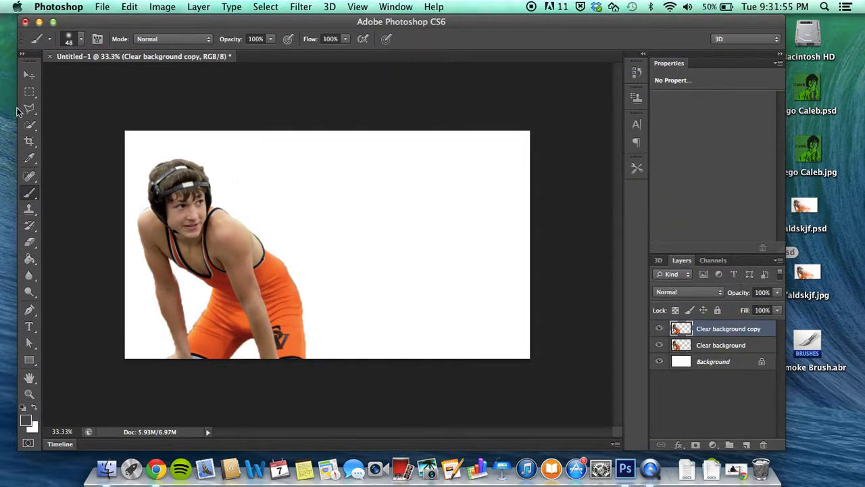
left_click(29, 75)
left_click_drag(275, 307, 436, 304)
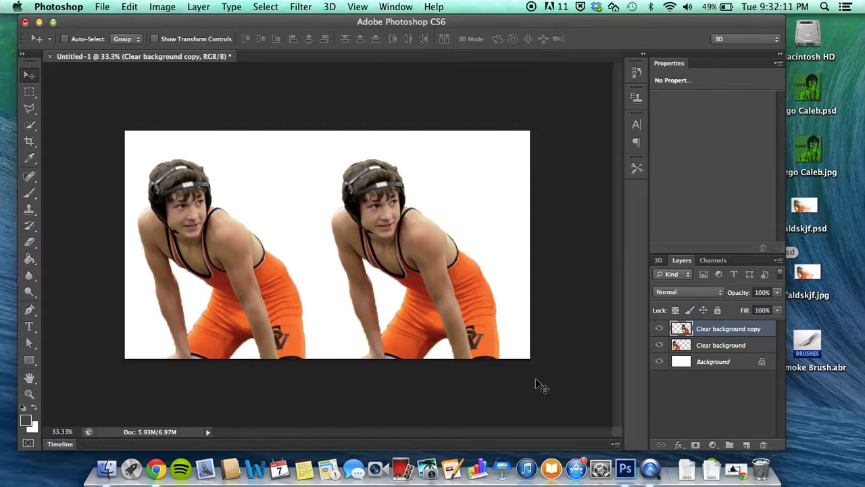
- Add an empty layer on top and outline the copied figure's back, hip and thigh with a Polygonal Lasso selection on its layer
left_click(744, 445)
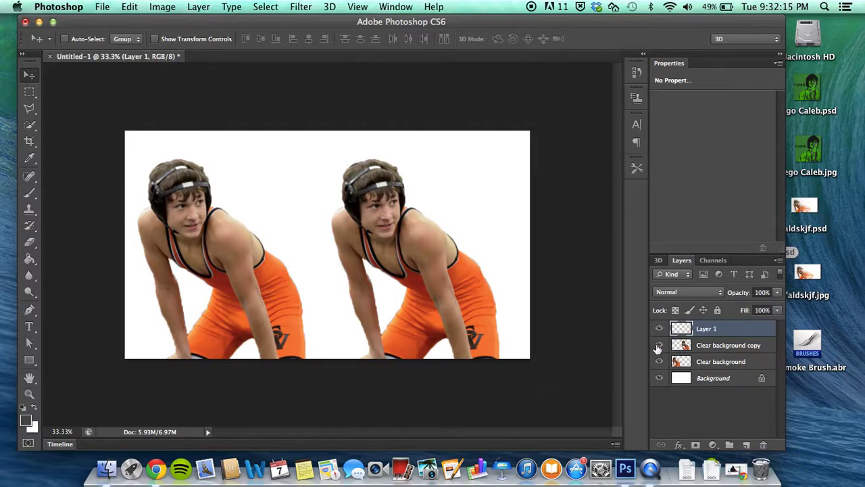
left_click(734, 350)
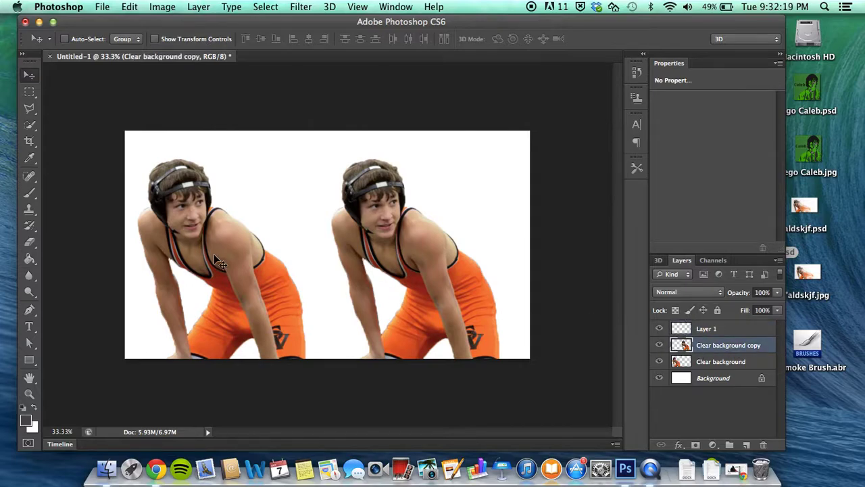
left_click(30, 109)
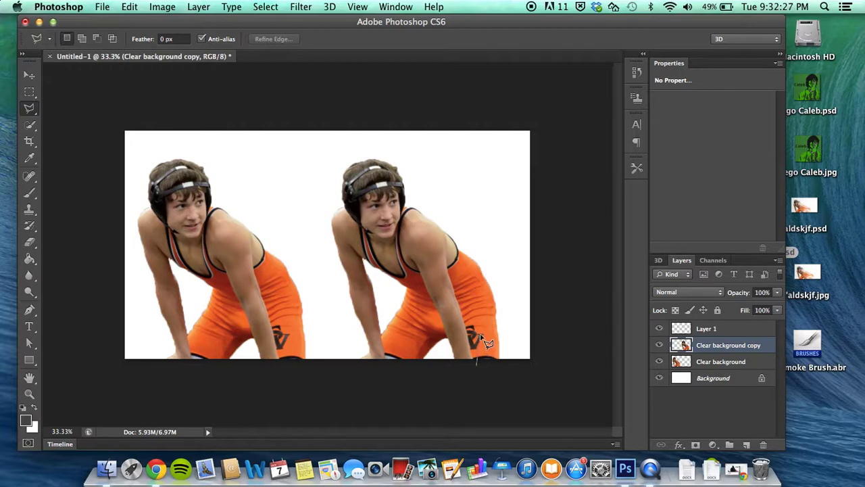
left_click(445, 238)
left_click(459, 222)
left_click(491, 219)
left_click(521, 350)
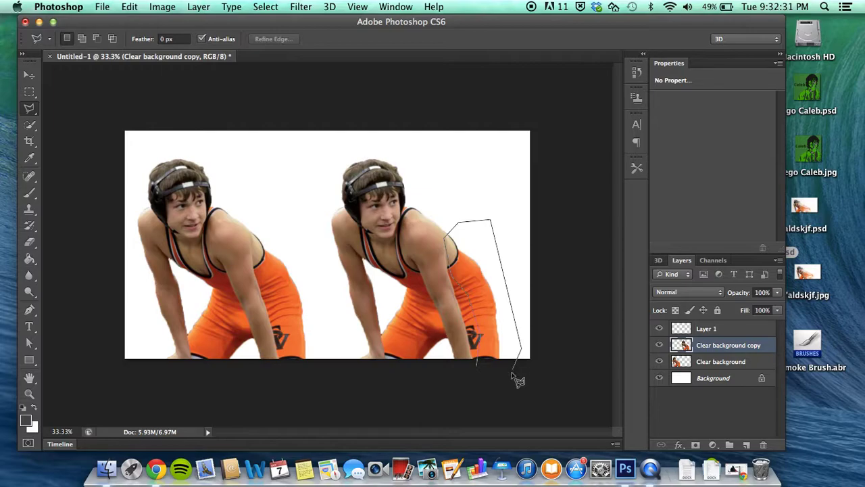
left_click(477, 366)
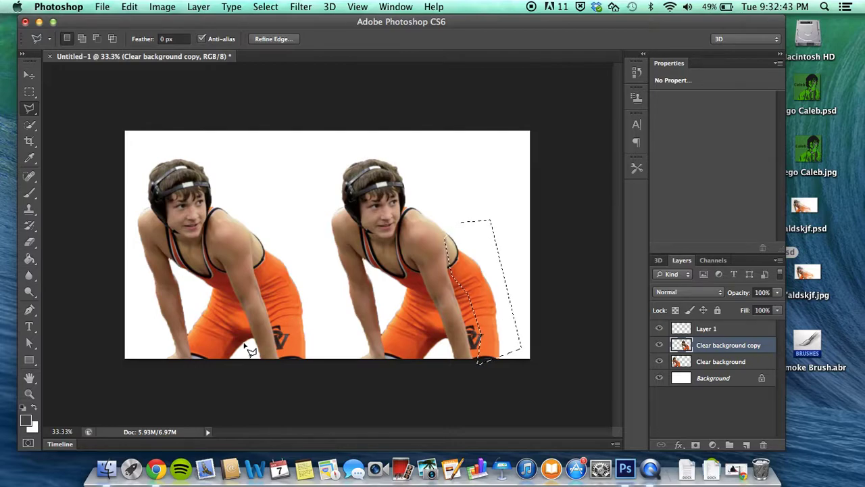
- Copy the selected part of the duplicated figure and hide the Clear background copy layer, with Layer 1 active
key("super+c")
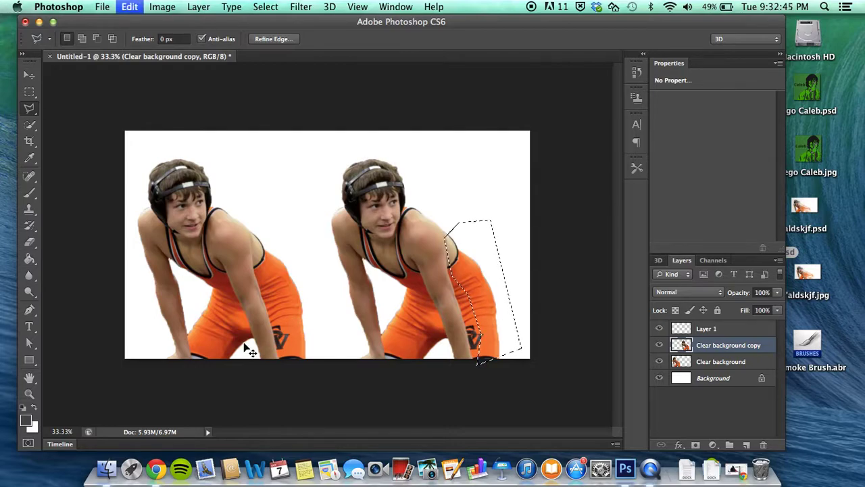
left_click(736, 331)
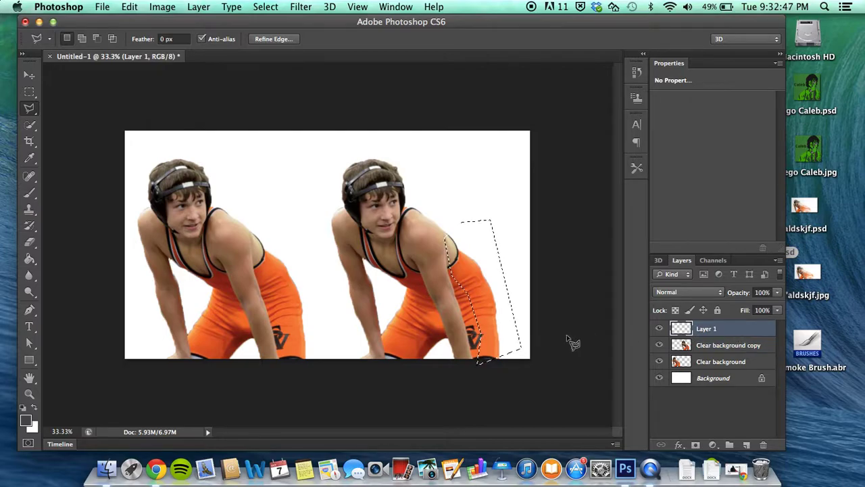
left_click(659, 345)
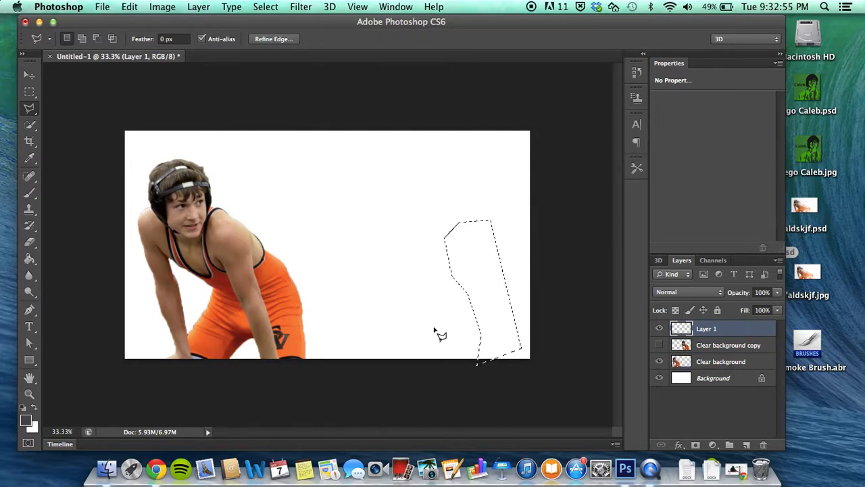
- Paste the copied back and thigh section onto Layer 1 and move it into the empty space beside the original figure
left_click(29, 75)
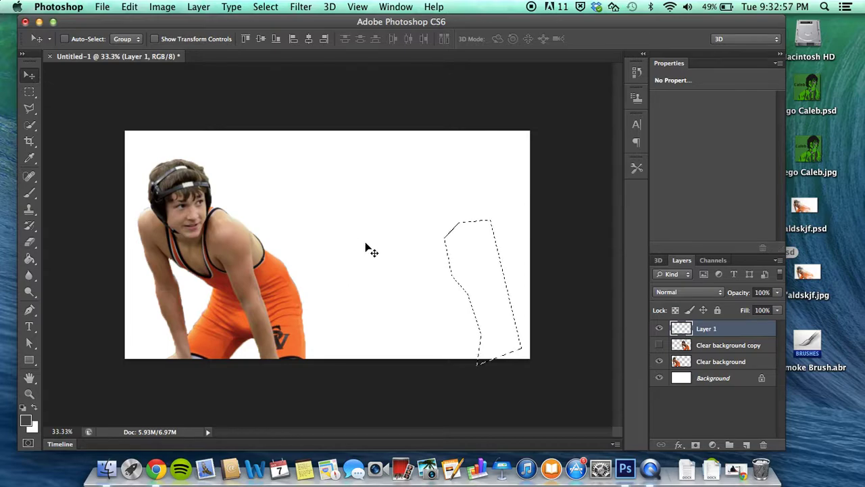
key("super+d")
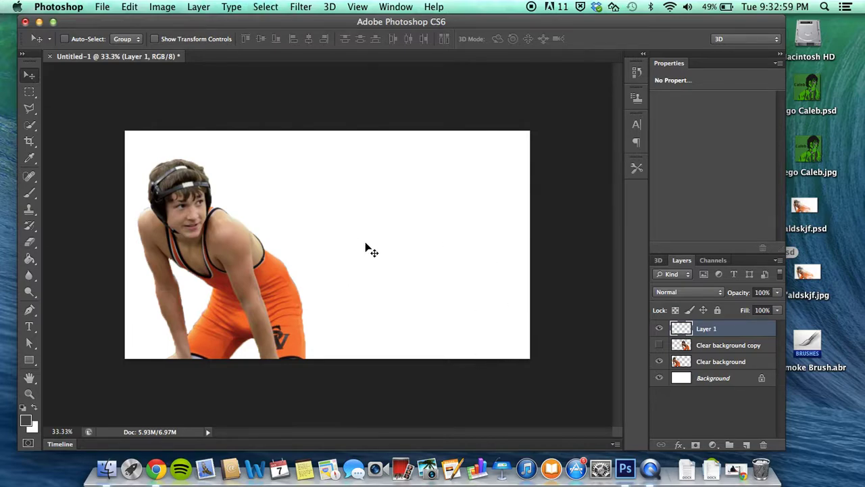
key("super+z")
left_click_drag(345, 244, 391, 271)
- Warp the pasted back and thigh section on Layer 1 so that its outer edge bulges outward
left_click(103, 6)
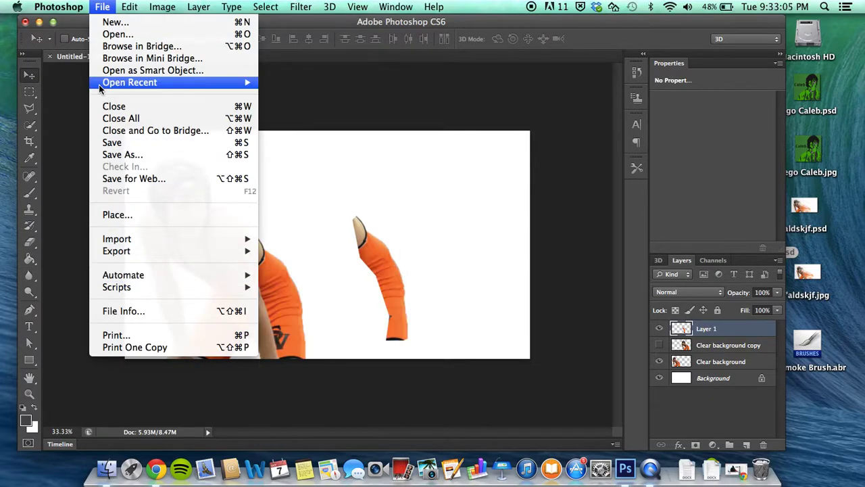
mouse_move(133, 7)
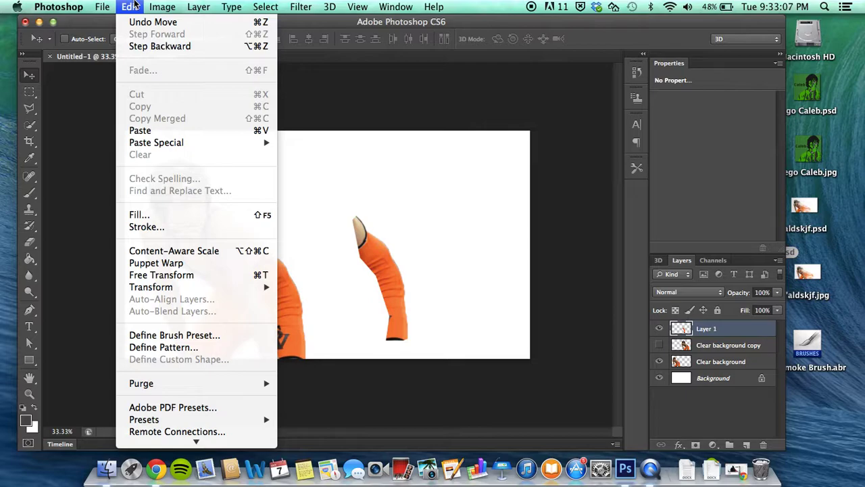
mouse_move(257, 287)
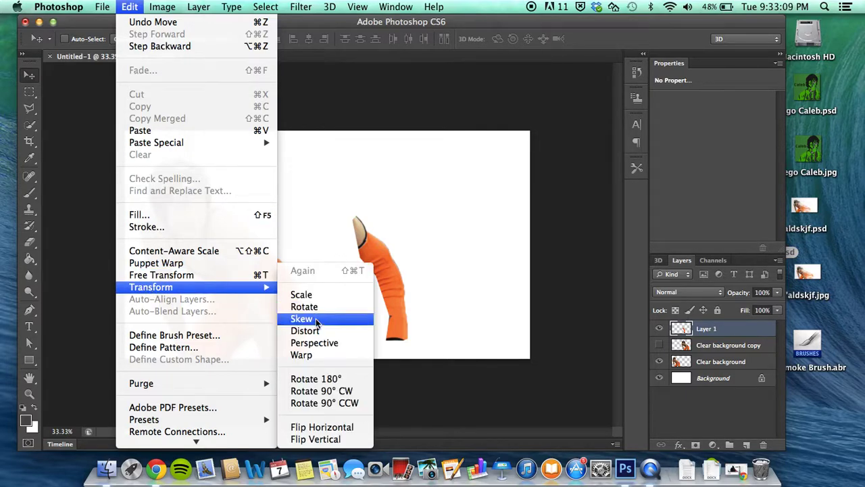
left_click(301, 354)
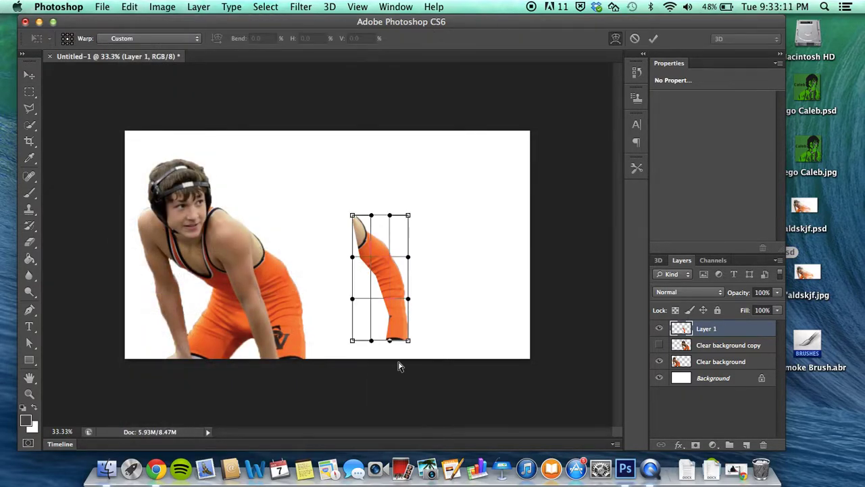
left_click_drag(390, 216, 421, 201)
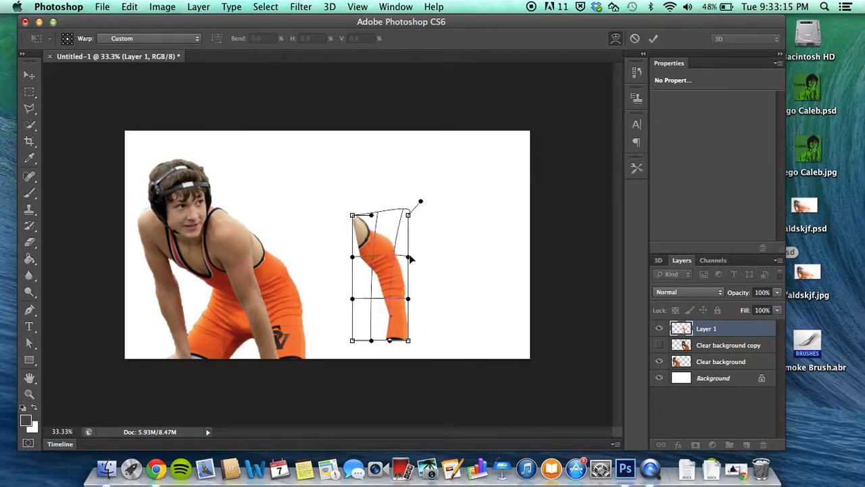
left_click_drag(410, 258, 438, 262)
left_click_drag(408, 299, 384, 213)
left_click_drag(371, 345, 379, 347)
left_click_drag(391, 344, 394, 351)
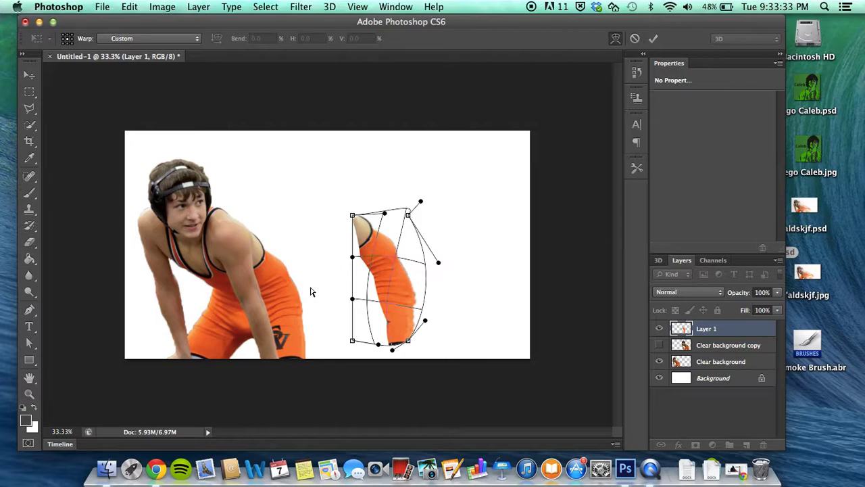
key("Return")
- Move the warped section onto the original figure's hip and stretch it outward with Free Transform, widening the hip and thigh
left_click_drag(399, 313, 296, 315)
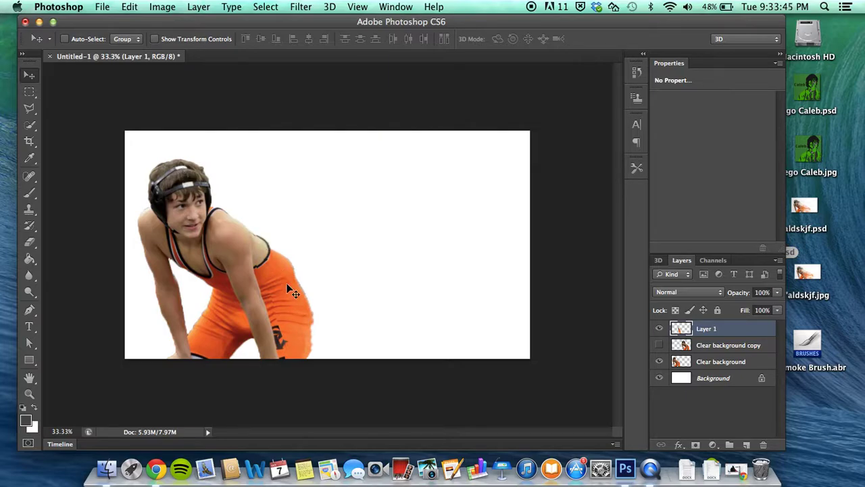
left_click(127, 6)
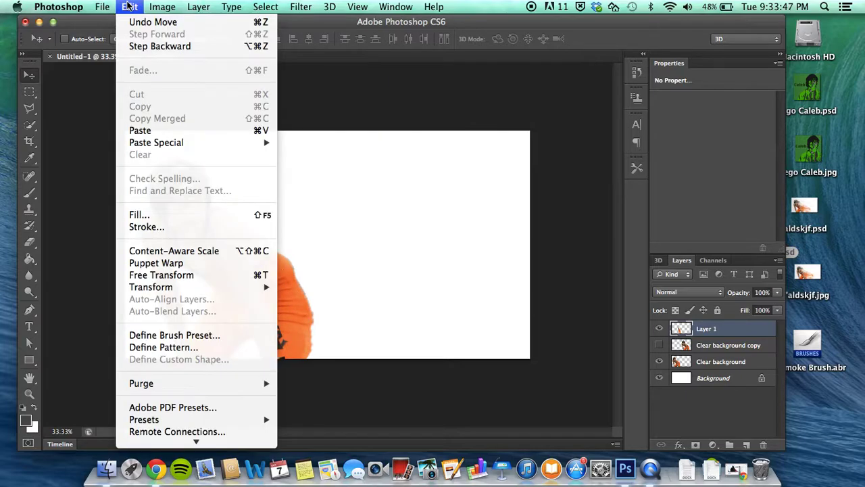
left_click(143, 275)
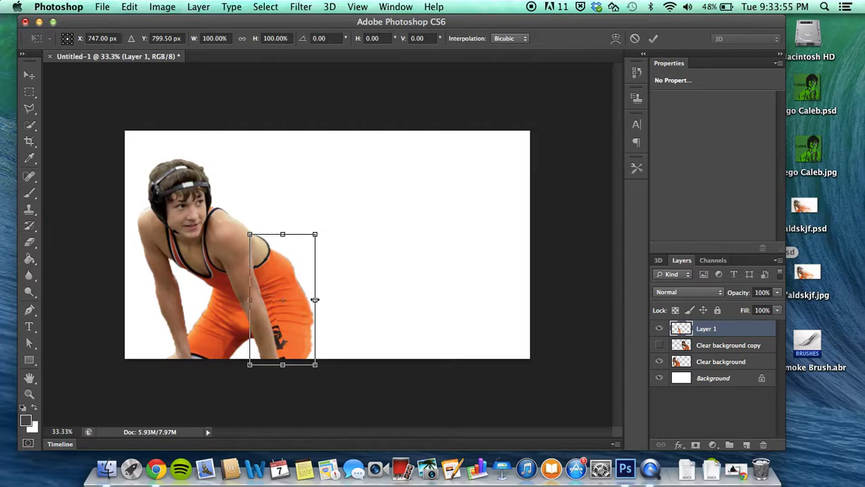
left_click_drag(315, 299, 337, 315)
key("Return")
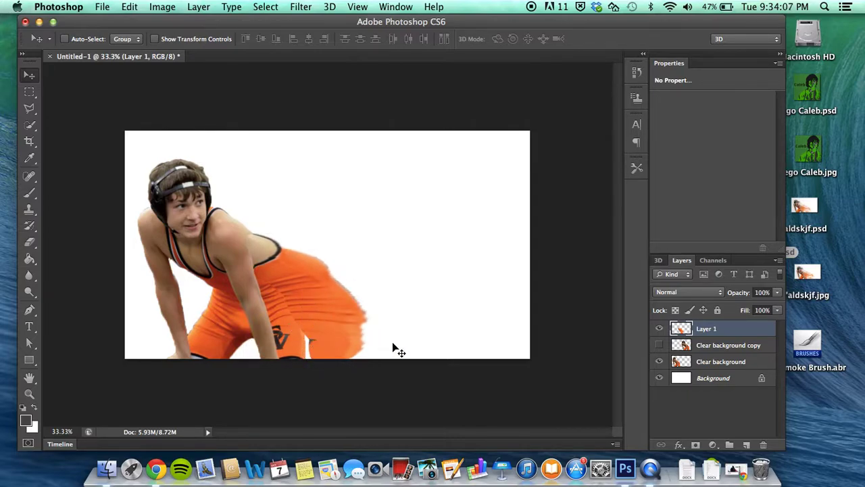
- Outline a small orange patch of the stretched thigh with the Polygonal Lasso and paste a copy of it as a new layer
left_click(31, 109)
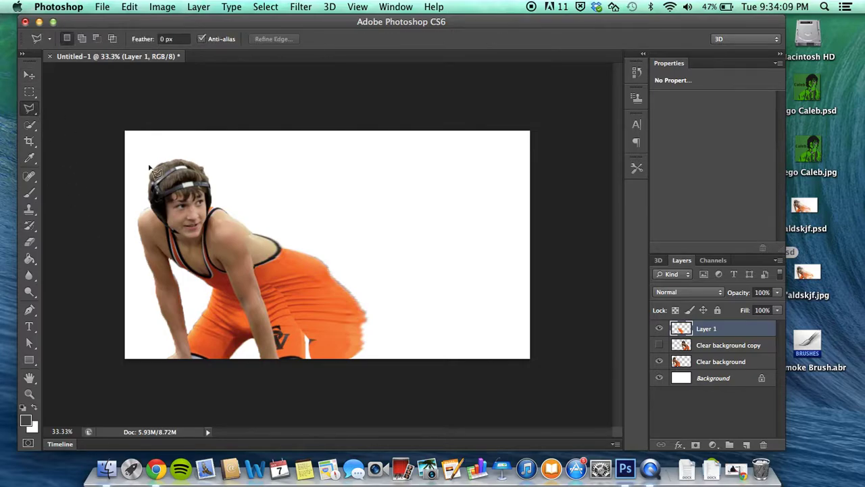
left_click(329, 327)
left_click(328, 355)
left_click(348, 359)
left_click(350, 330)
left_click(328, 327)
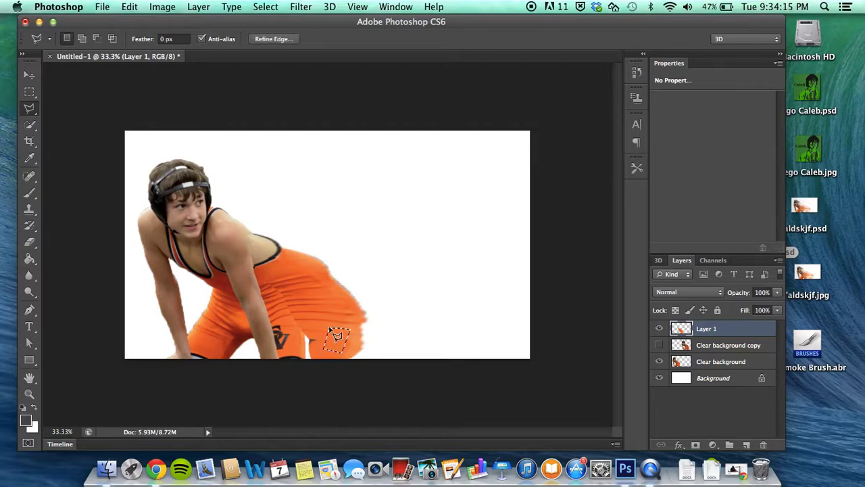
key("super+c")
key("super+v")
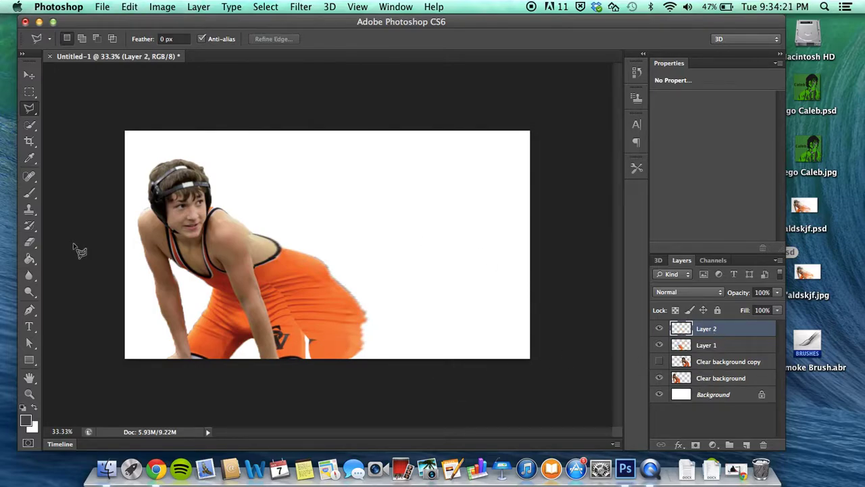
- Cover the white gap beside the thigh logo with the pasted orange patch and a second pasted copy of it
left_click(29, 74)
left_click_drag(330, 345, 298, 349)
key("super+v")
left_click_drag(322, 254, 305, 331)
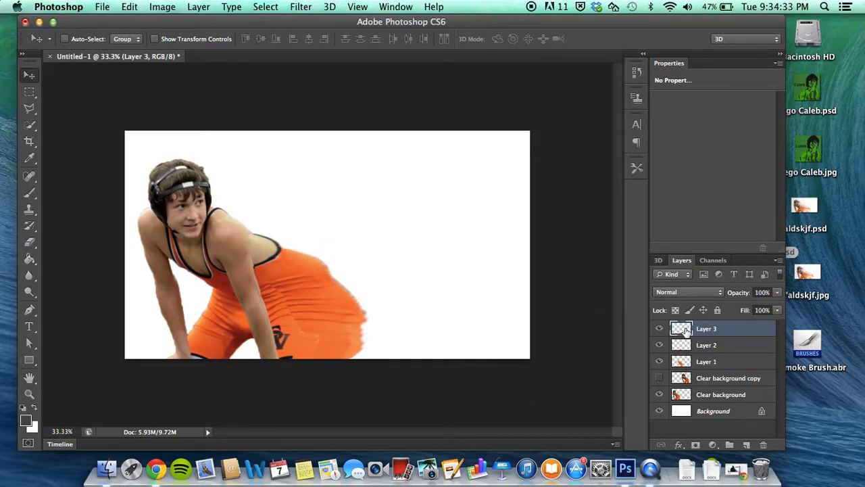
- Merge Layer 1, Layer 2 and Layer 3 into a single layer
left_click(725, 361, "shift")
right_click(724, 359)
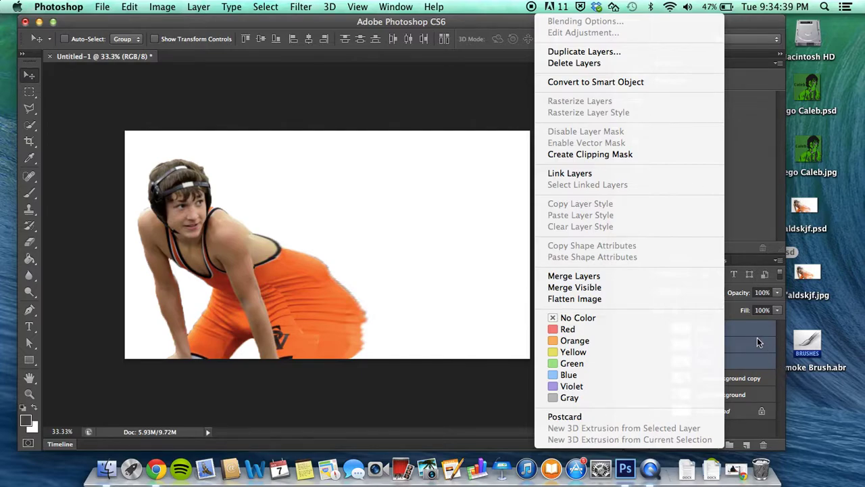
left_click(598, 278)
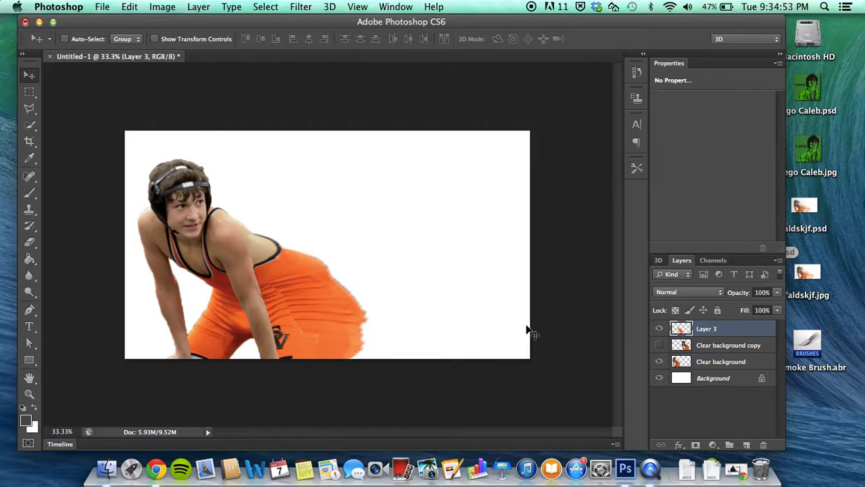
- Try to copy a Polygonal Lasso selection around the shoulder and upper back from Layer 3 to a new layer
left_click(31, 106)
left_click(220, 213)
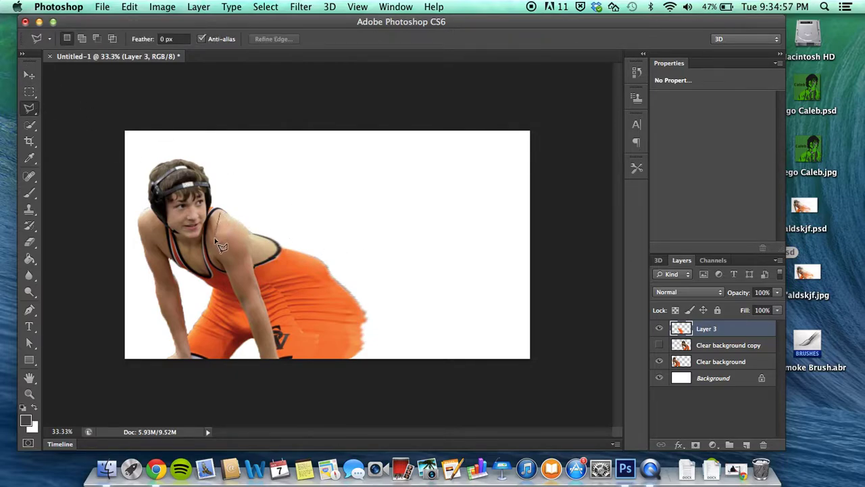
left_click(216, 241)
left_click(262, 251)
left_click(277, 228)
left_click(224, 201)
left_click(228, 223)
key("super+j")
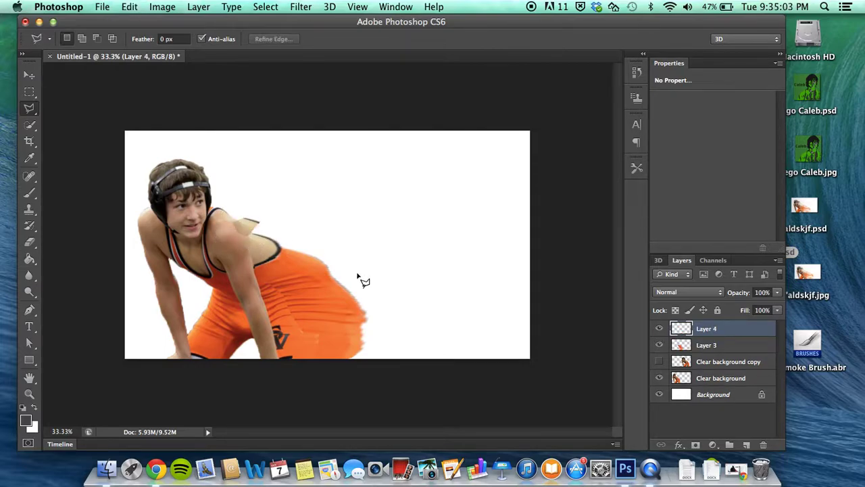
- Move the copied skin patch away from the shoulder and delete its layer
left_click(28, 78)
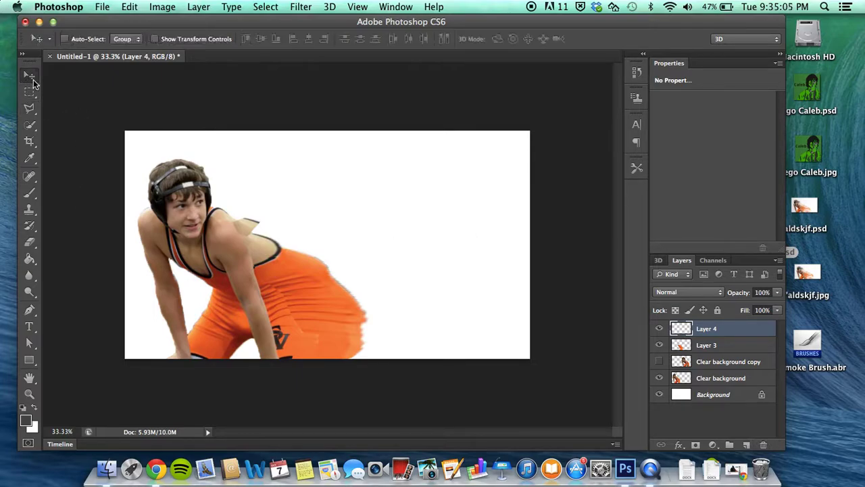
left_click_drag(237, 233, 274, 209)
key("Delete")
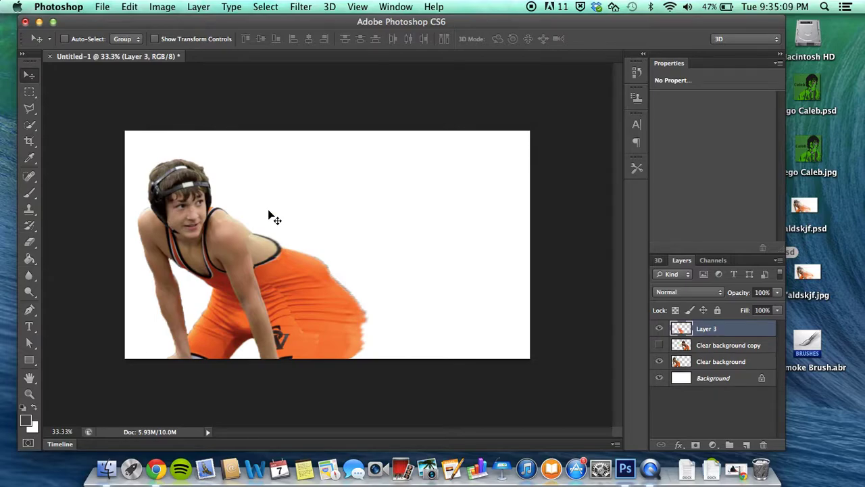
- Try a four-sided Polygonal Lasso selection over the shoulder on Layer 3 and paste its copy as a new layer
left_click(34, 105)
left_click(215, 212)
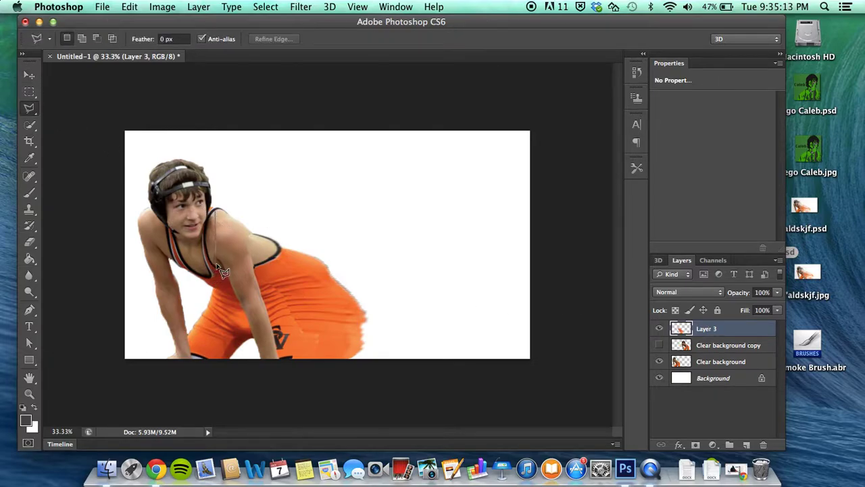
left_click(218, 248)
left_click(268, 250)
left_click(256, 203)
left_click(215, 212)
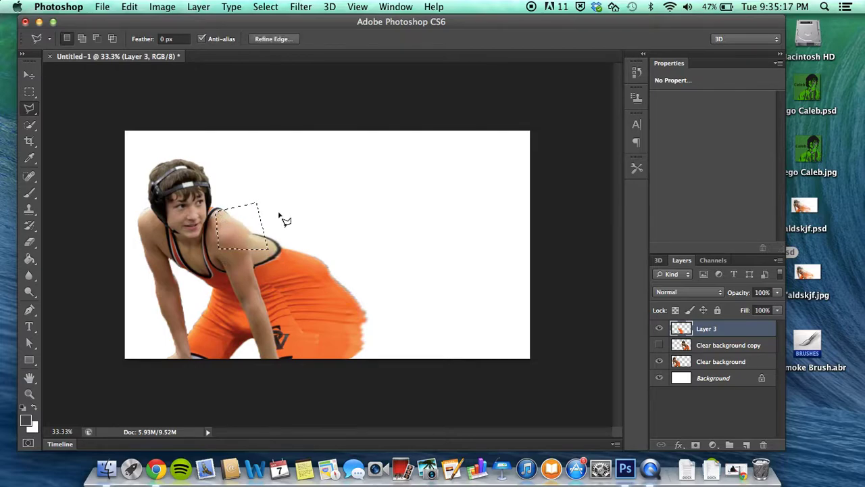
key("super+c")
key("super+v")
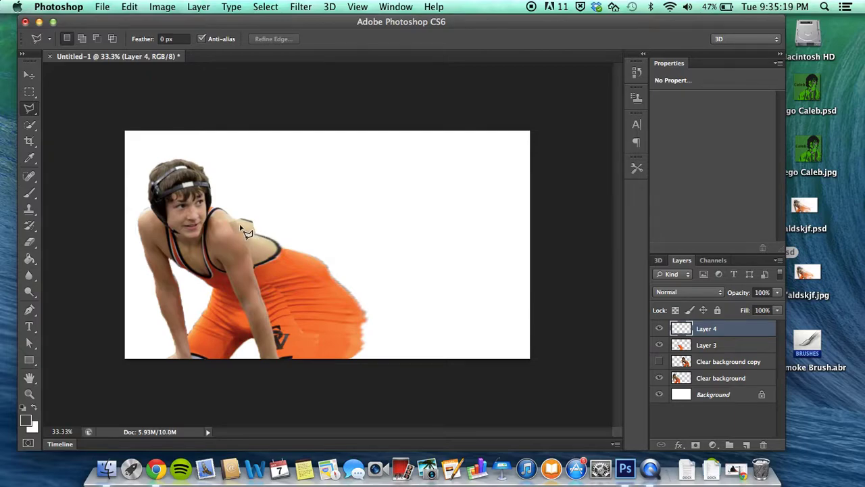
- Move the newly pasted shoulder patch into the empty space above the back and delete its layer
left_click(351, 208)
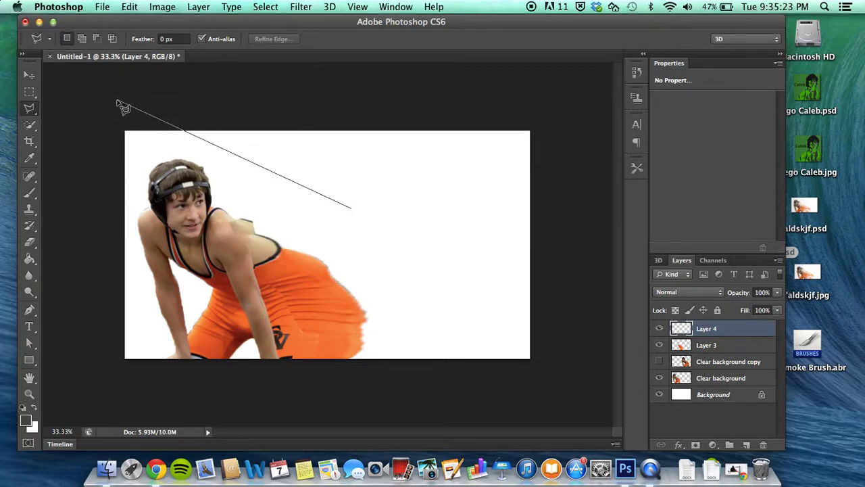
left_click(27, 75)
left_click_drag(230, 234, 283, 208)
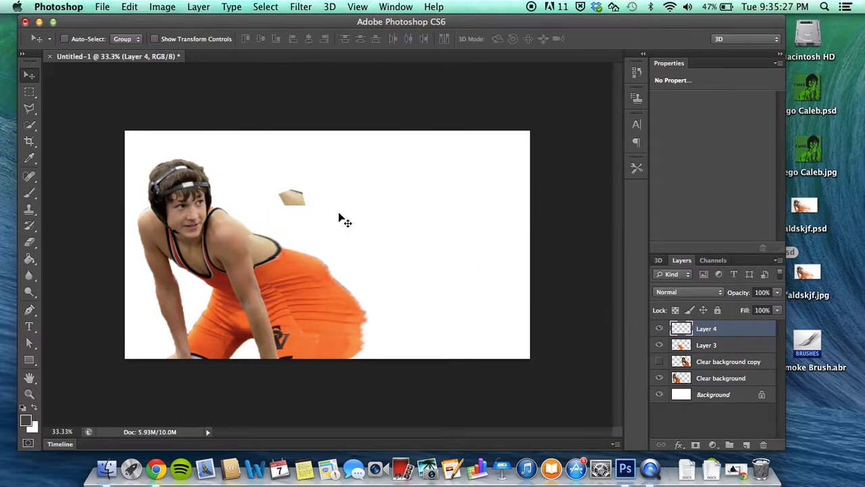
key("Delete")
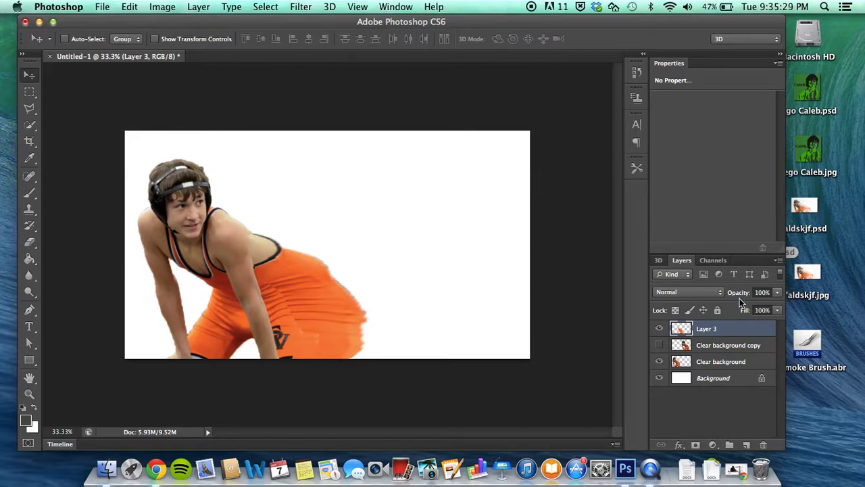
- Add an empty layer, paste a lasso-selected piece of Layer 3's upper back onto it and move the piece above the back
left_click(746, 443)
left_click(734, 346)
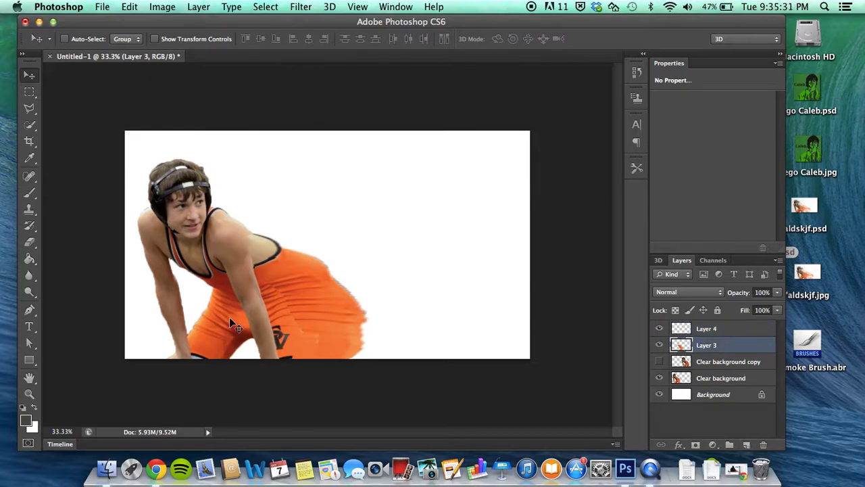
left_click(30, 108)
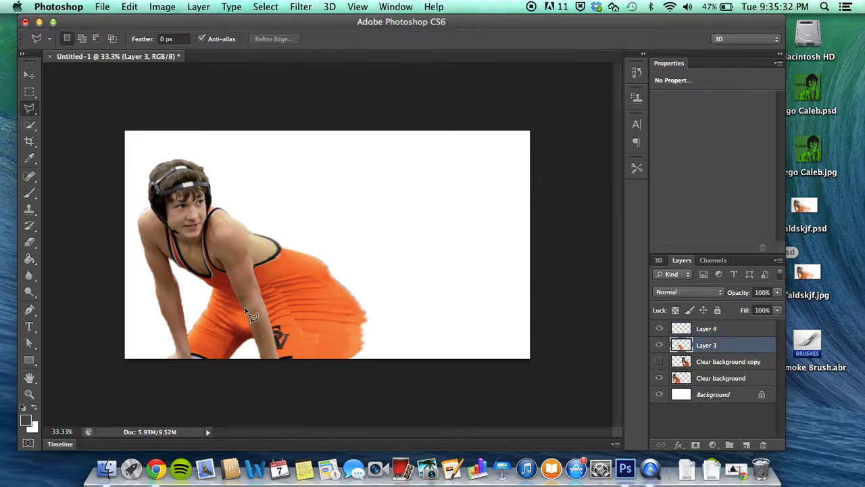
left_click(245, 265)
left_click(227, 183)
left_click(302, 213)
left_click(248, 268)
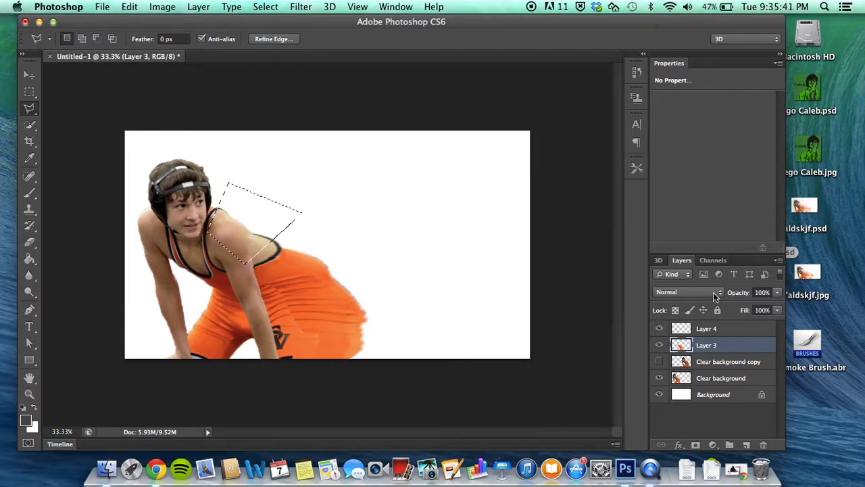
left_click(706, 328)
key("ctrl+d")
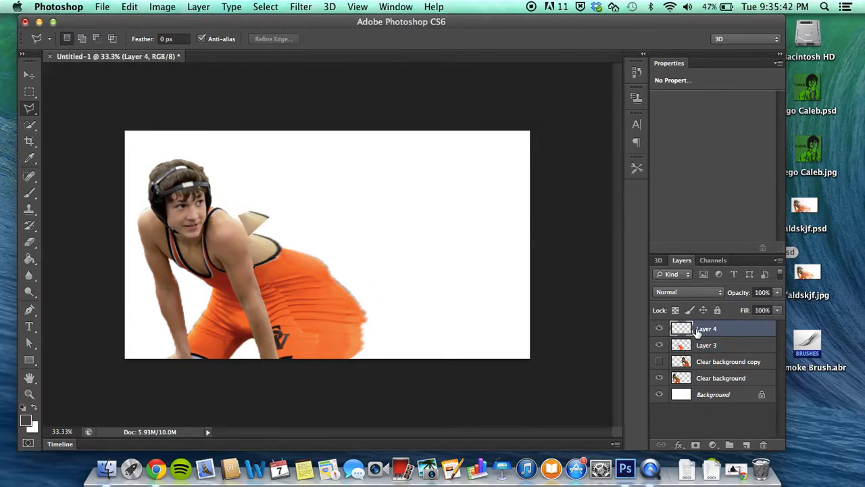
left_click(29, 75)
left_click_drag(260, 225, 303, 201)
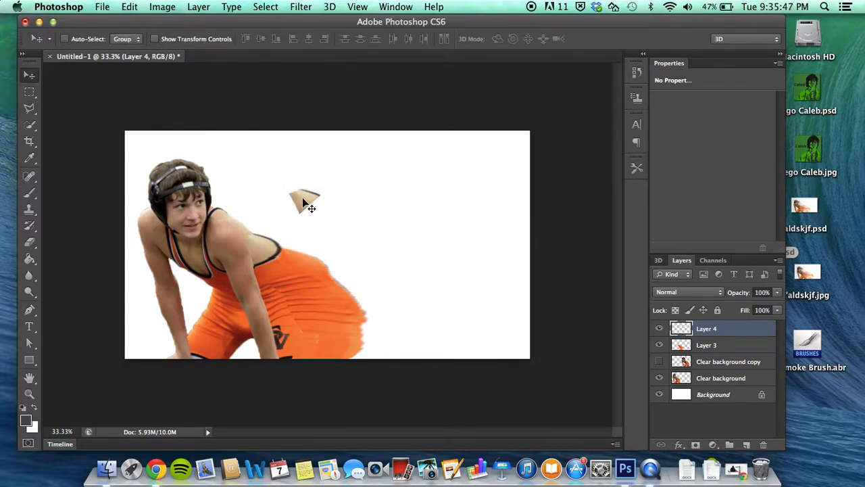
- Try stretching the skin patch on Layer 4 to about 134% width and 95% height with Free Transform, and delete its layer
left_click(101, 7)
left_click(102, 6)
left_click(127, 6)
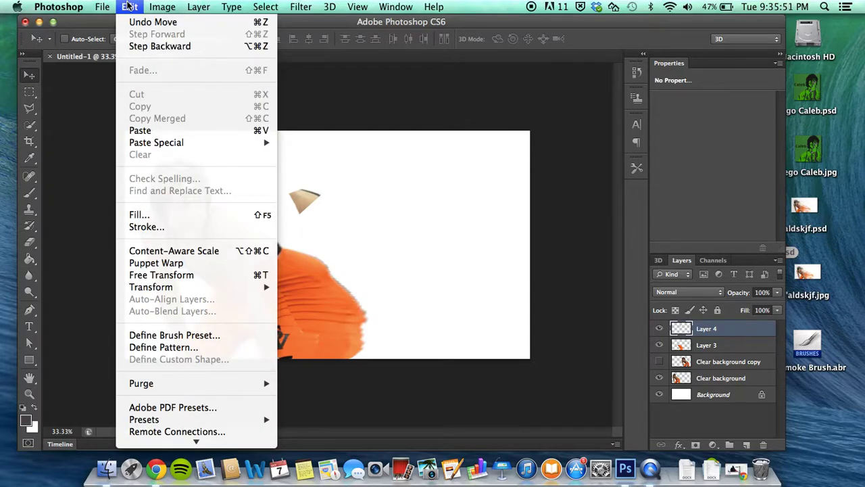
left_click(156, 274)
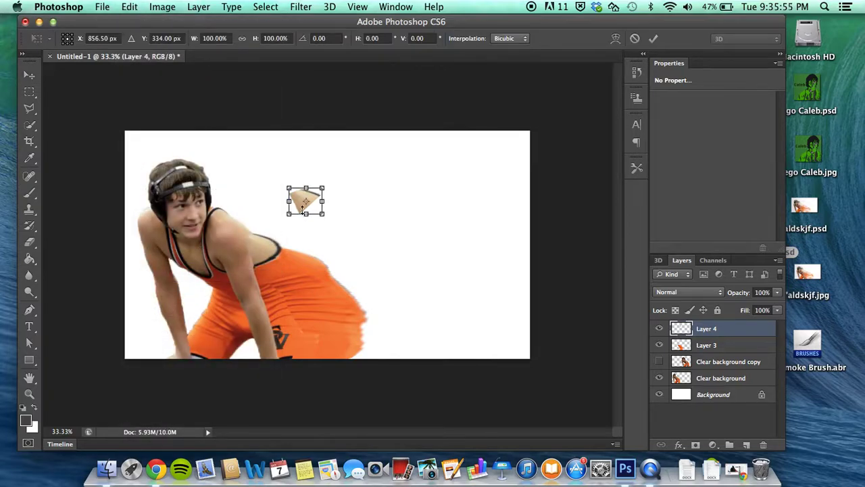
left_click_drag(308, 201, 339, 216)
left_click(29, 75)
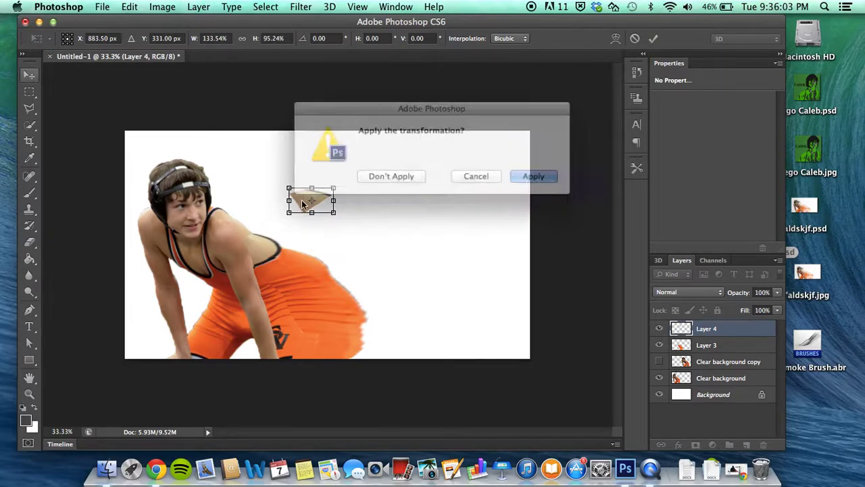
left_click(516, 179)
mouse_move(309, 199)
left_mouse_down()
mouse_move(235, 225)
mouse_move(240, 231)
mouse_move(225, 223)
mouse_move(243, 234)
mouse_move(308, 198)
mouse_move(321, 209)
left_mouse_up()
key("ctrl+e")
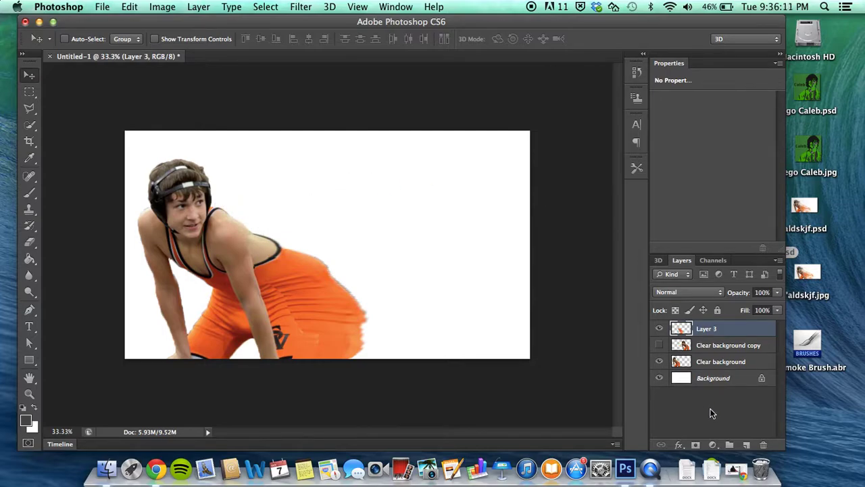
- Add an empty layer, show Clear background copy, outline its shoulder and upper back with the Polygonal Lasso and copy that area
left_click(744, 443)
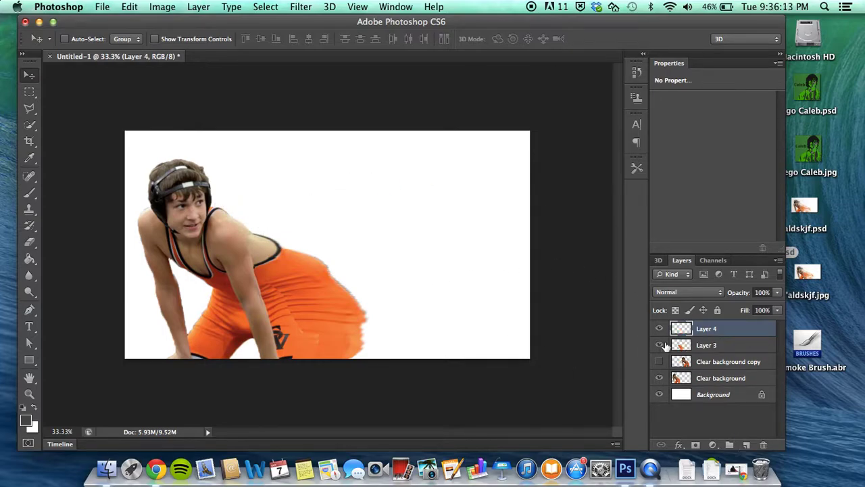
left_click(711, 382)
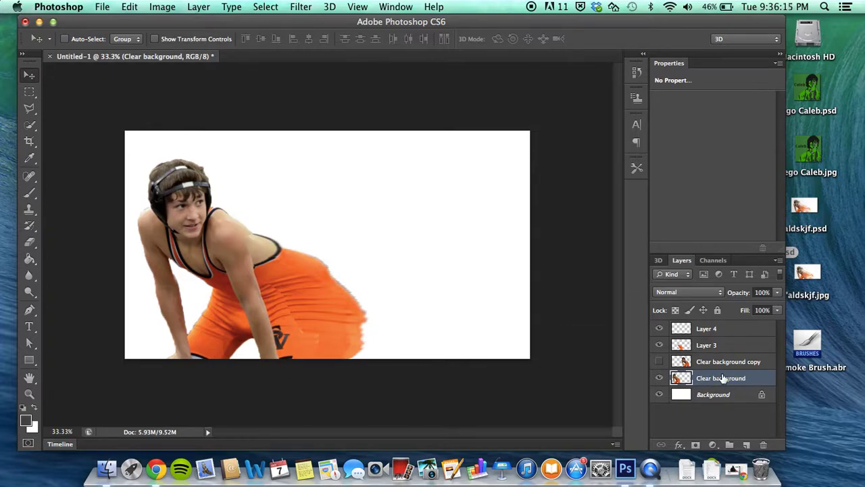
left_click(659, 365)
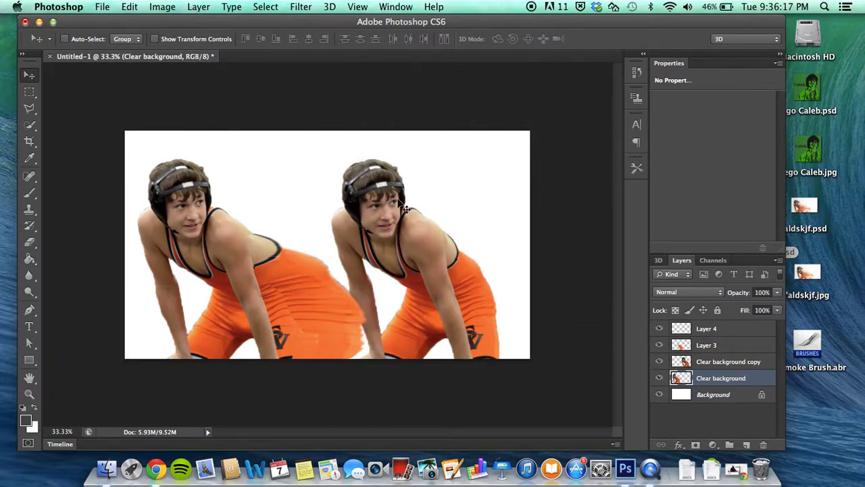
left_click(714, 360)
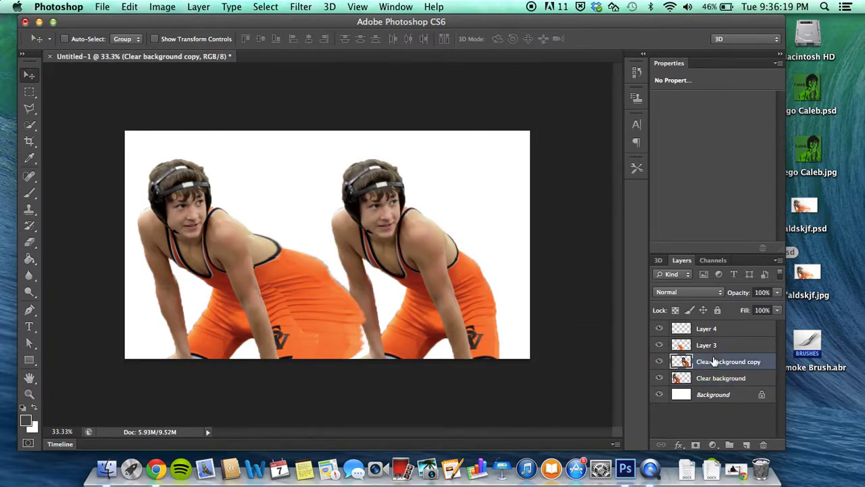
left_click(29, 108)
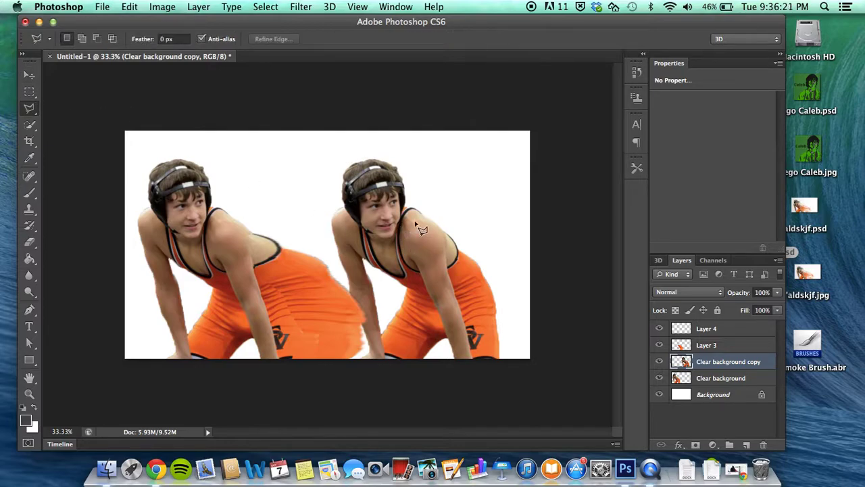
mouse_move(410, 218)
left_mouse_down()
mouse_move(437, 260)
mouse_move(428, 261)
mouse_move(482, 238)
mouse_move(431, 184)
mouse_move(419, 202)
left_mouse_up()
key("super+c")
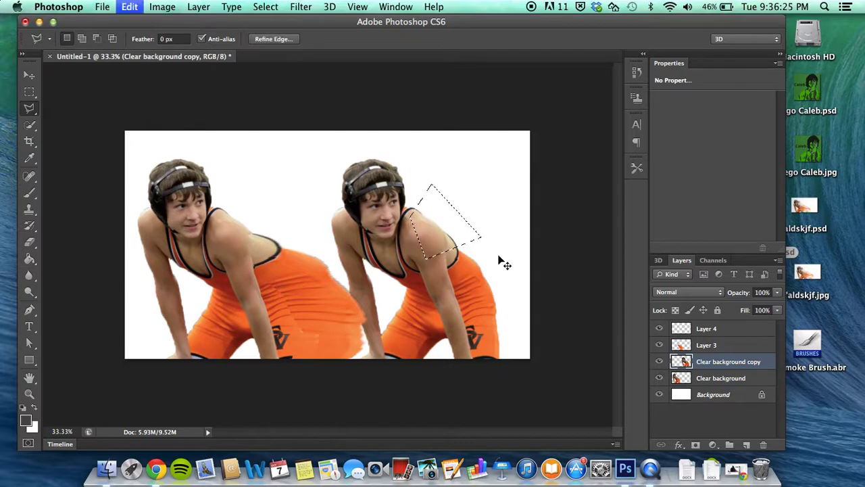
- Hide Clear background copy, paste the shoulder piece onto Layer 4 and move it over the original figure's shoulder
left_click(659, 362)
left_click(696, 329)
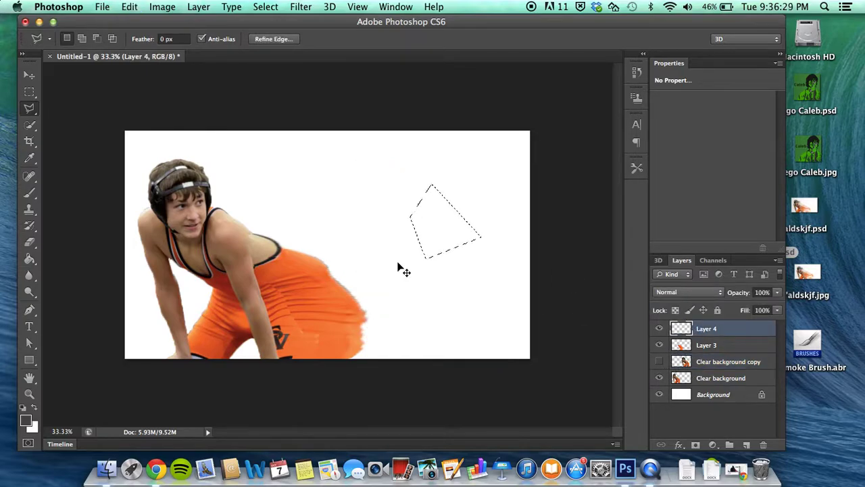
key("super+d")
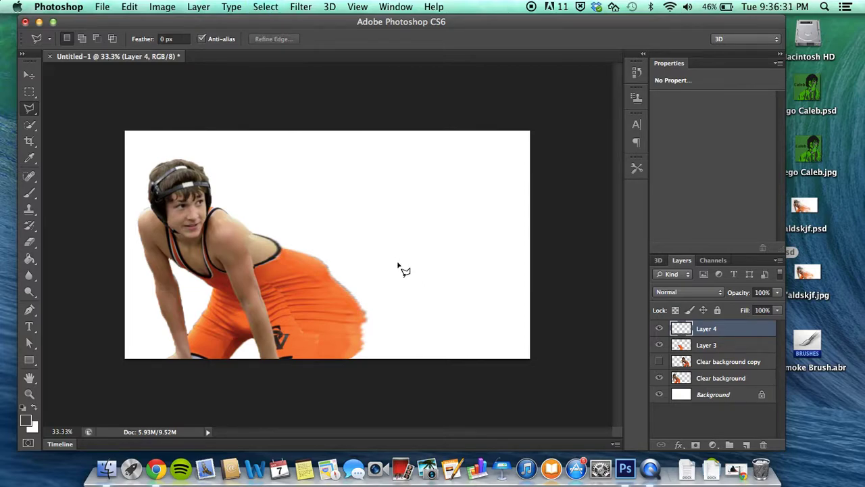
key("super+z")
key("v")
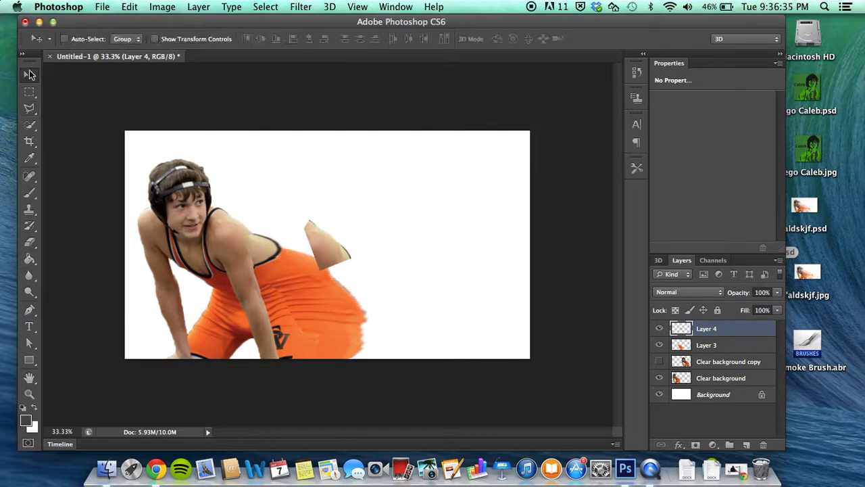
mouse_move(325, 237)
left_mouse_down()
mouse_move(242, 217)
mouse_move(249, 215)
left_mouse_up()
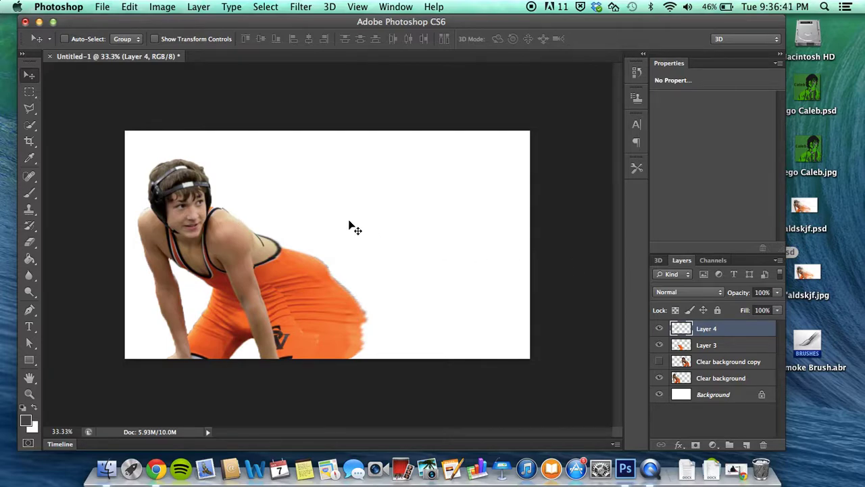
- Paste a second shoulder piece as a new layer and position it over the upper back, slightly outward from the shoulder
key("cmd+v")
left_click_drag(330, 249, 253, 228)
left_click_drag(254, 228, 252, 234)
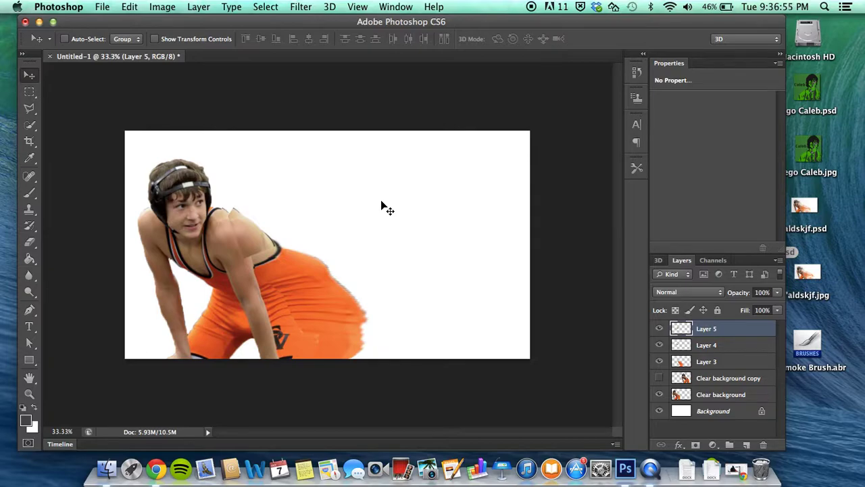
- Merge Layer 3, Layer 4 and Layer 5 into one layer
left_click(729, 343)
left_click(723, 331)
left_click(722, 360, "shift")
right_click(722, 361)
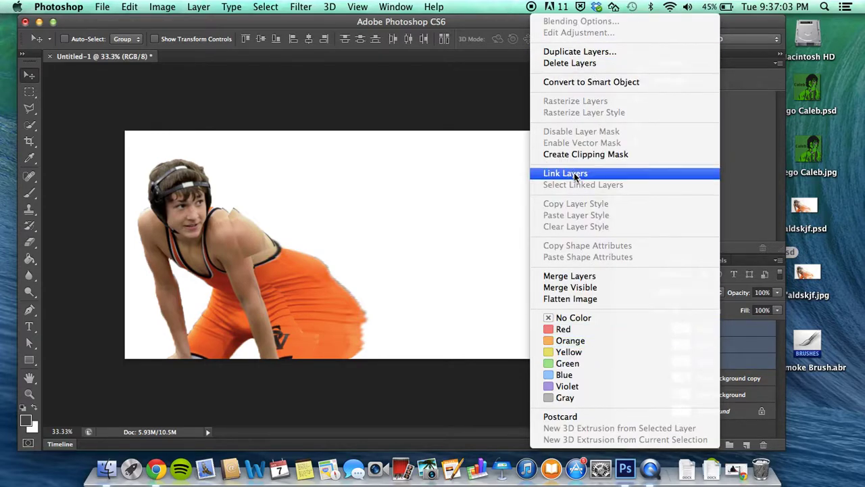
left_click(587, 275)
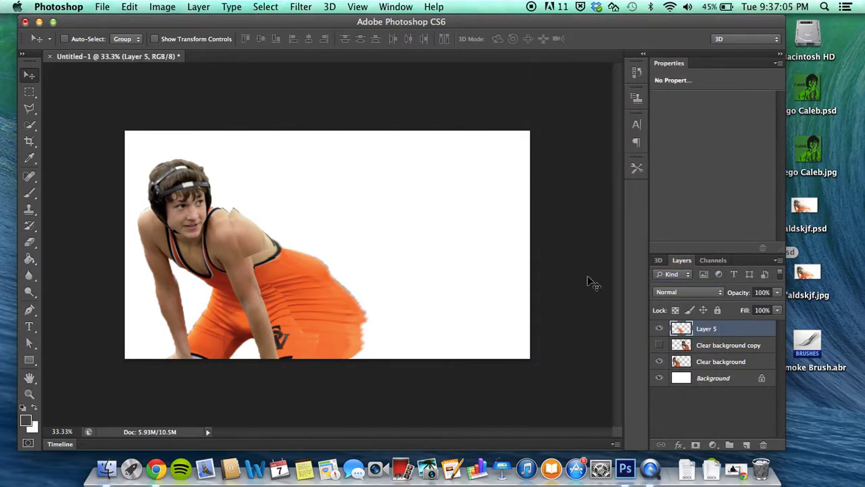
- Try outlining the back of the duplicate figure's head and headgear with the Polygonal Lasso and copying it from Clear background copy
left_click(660, 345)
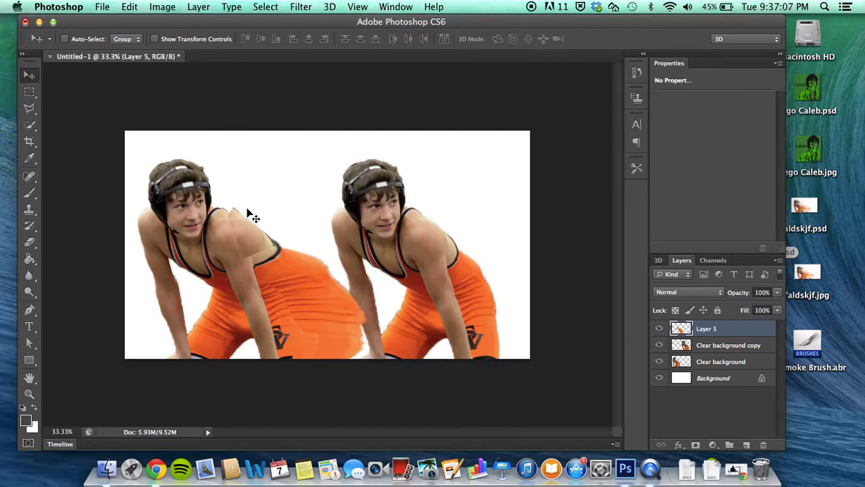
left_click(29, 108)
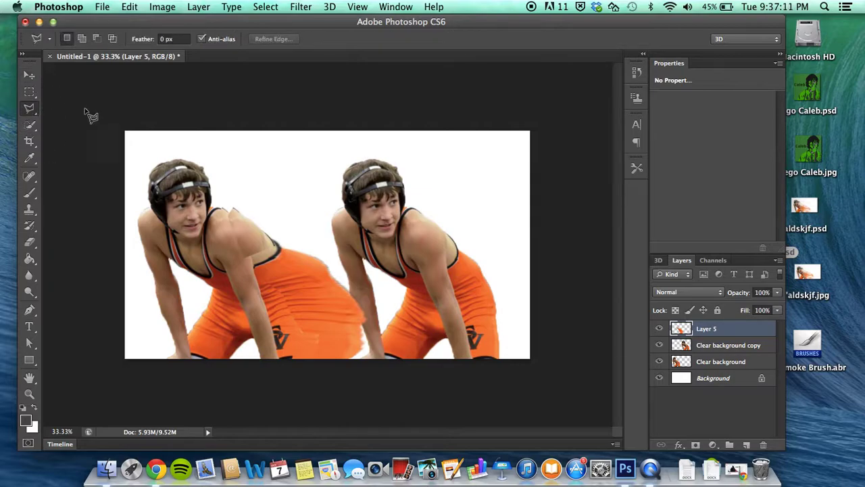
left_click(391, 162)
left_click(382, 186)
left_click(400, 212)
left_click(423, 208)
left_click(408, 173)
left_click(394, 163)
key("super+c")
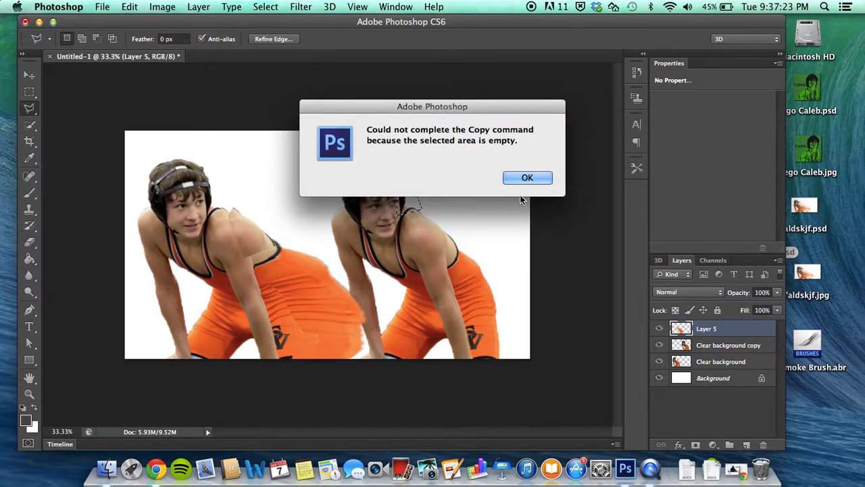
left_click(527, 179)
left_click(705, 346)
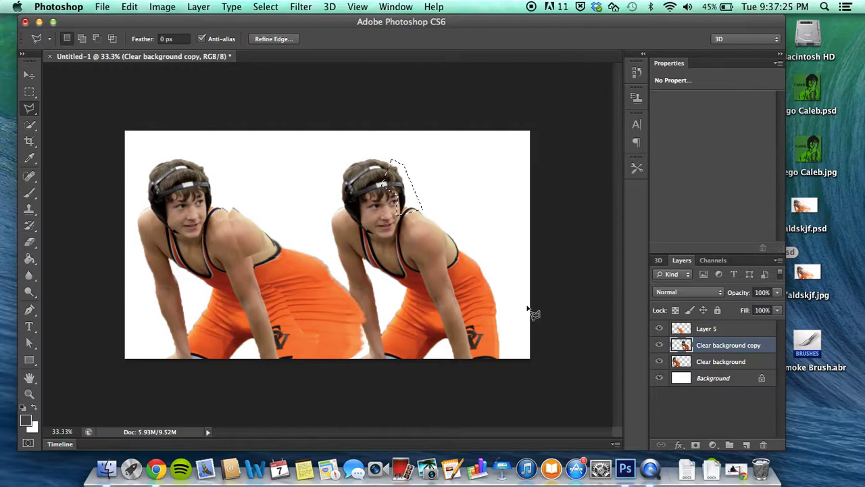
- Try pasting two copies of the head piece above Layer 5 and moving them against the back of the original head
left_click(660, 346)
left_click(707, 331)
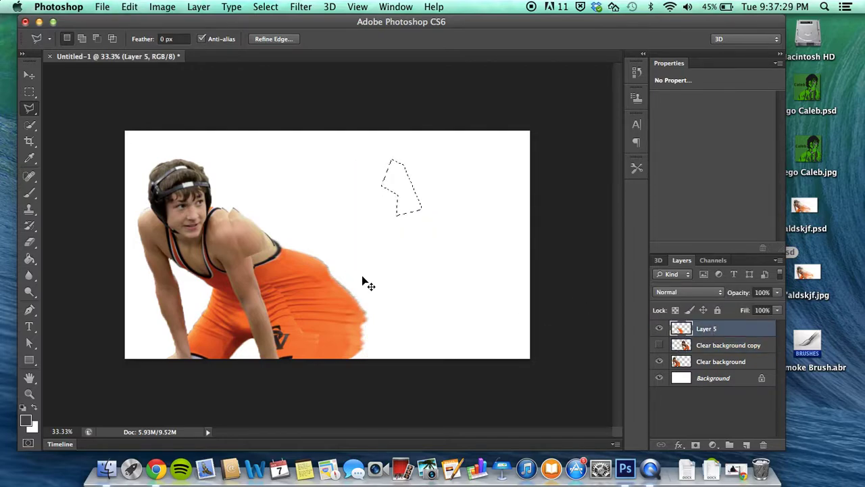
key("super+d")
key("super+v")
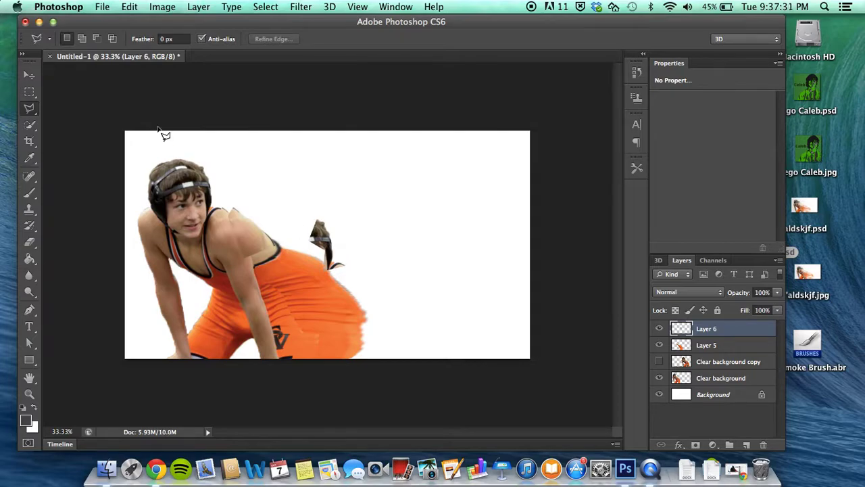
left_click(29, 74)
left_click_drag(321, 240, 202, 195)
key("super+c")
key("super+v")
left_click_drag(312, 250, 217, 188)
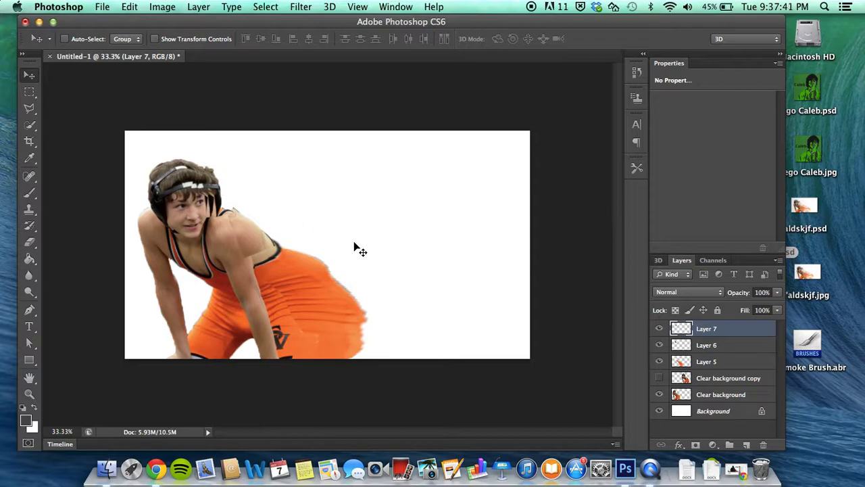
- Undo the head piece placements, move the remaining piece away from the figure and delete its layer
key("super+z")
key("super+z")
key("super+z")
left_click_drag(319, 250, 383, 190)
key("BackSpace")
key("BackSpace")
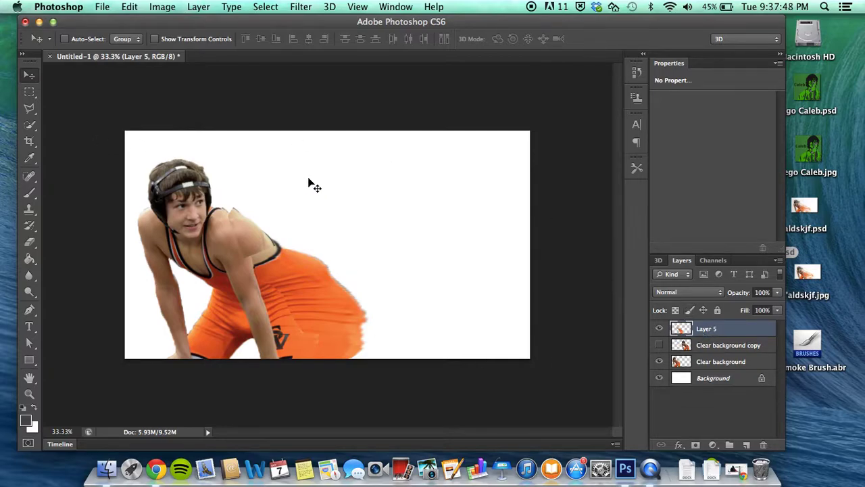
- Show Clear background copy, outline a narrower strip along the back of its headgear with the Polygonal Lasso, copy it and deselect
left_click(659, 344)
left_click(716, 346)
left_click(30, 108)
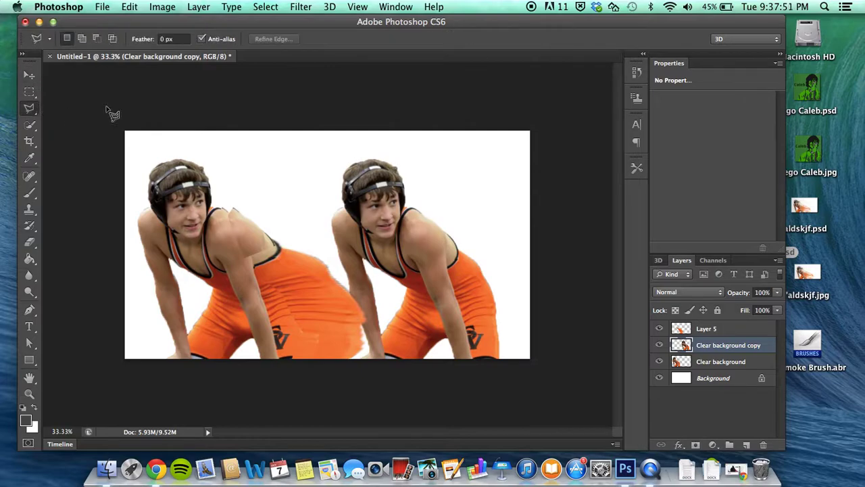
left_click(401, 217)
left_click(426, 191)
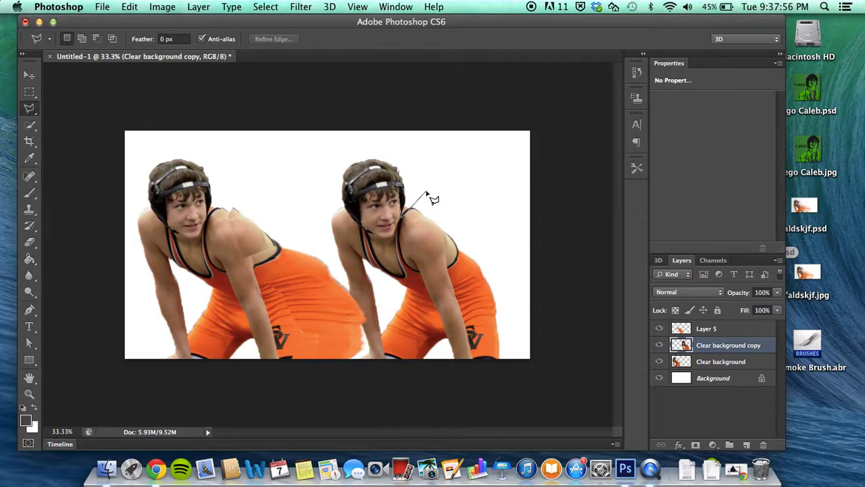
left_click(400, 171)
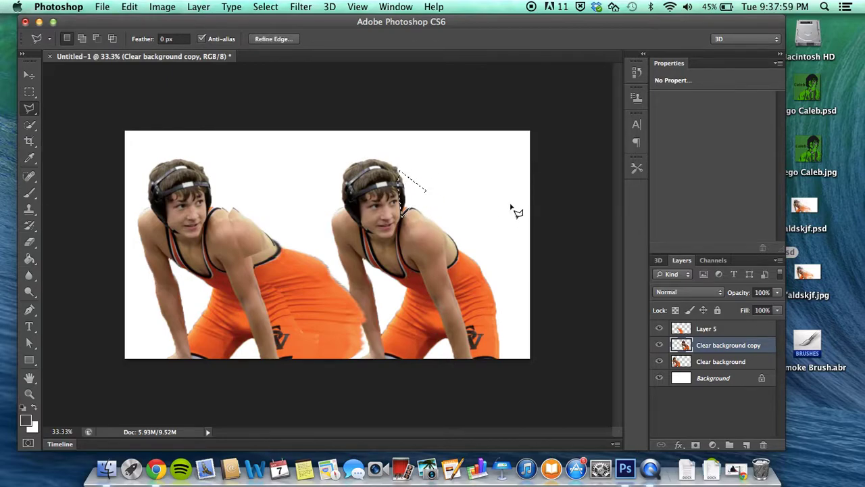
key("super+d")
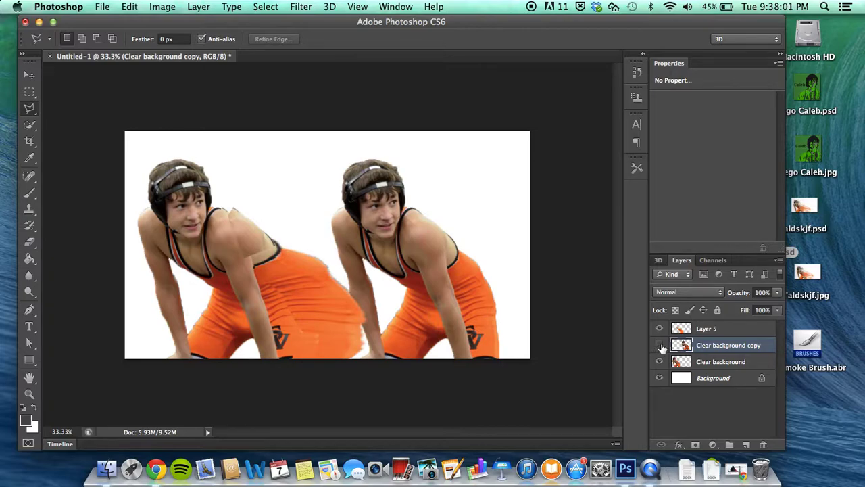
- Hide Clear background copy, paste the headgear strip twice above Layer 5 and place both copies staggered behind the original head
left_click(659, 345)
left_click(722, 328)
key("super+v")
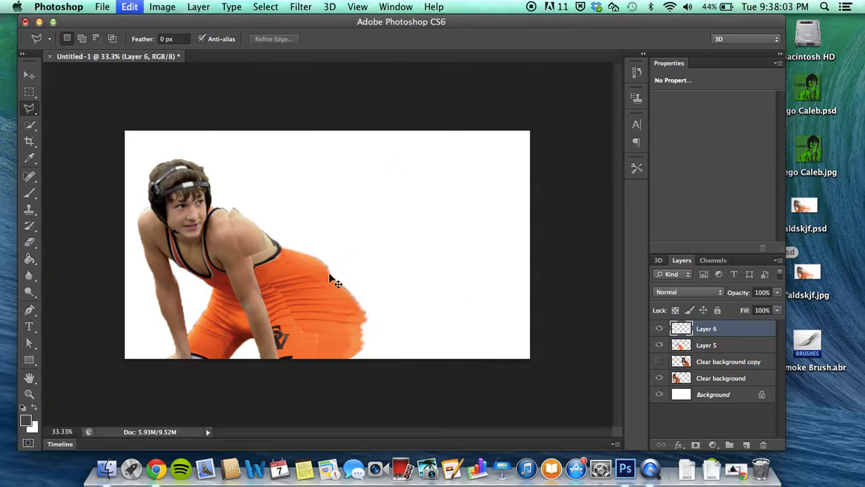
left_click(322, 242)
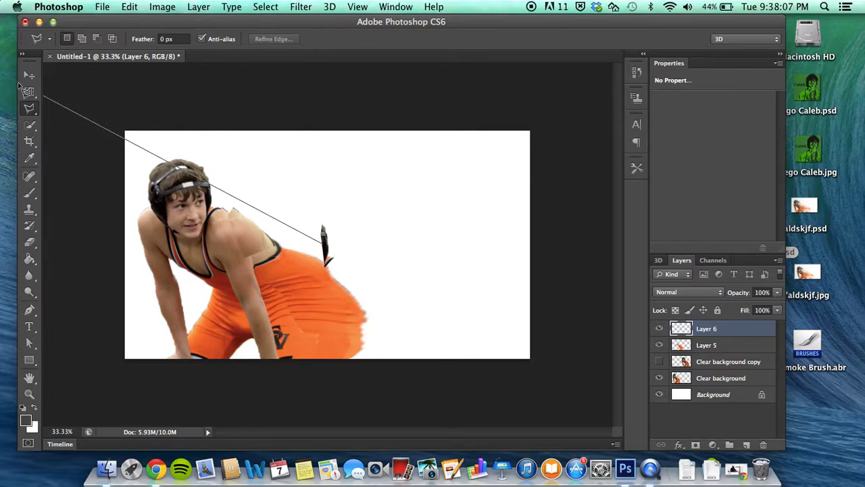
left_click(29, 75)
left_click_drag(293, 229, 209, 191)
key("ctrl+j")
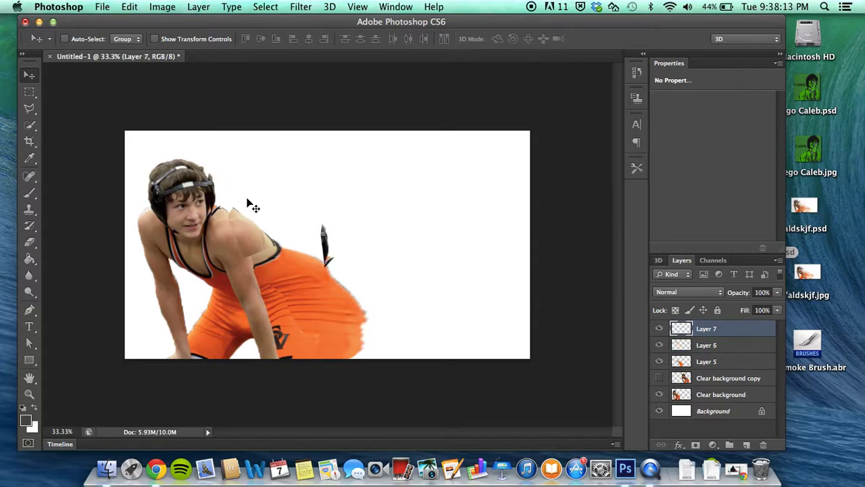
left_click_drag(324, 241, 219, 196)
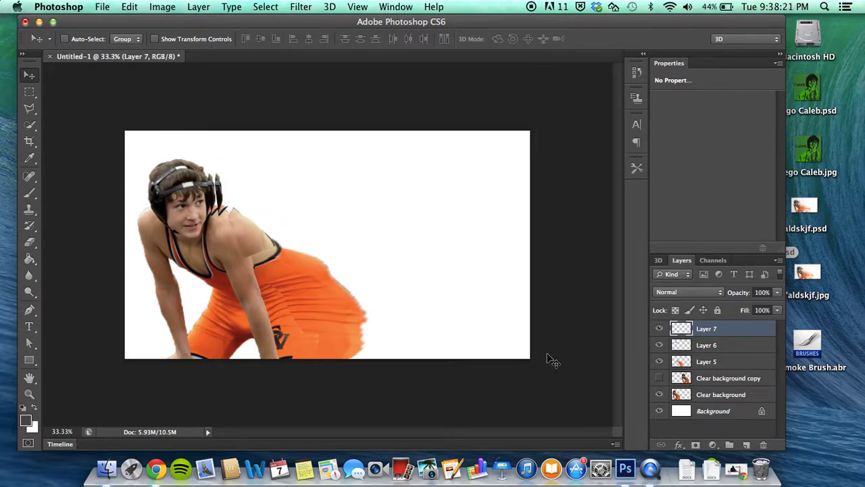
- Merge Layer 5, Layer 6 and Layer 7 into one layer
left_click(729, 363, "shift")
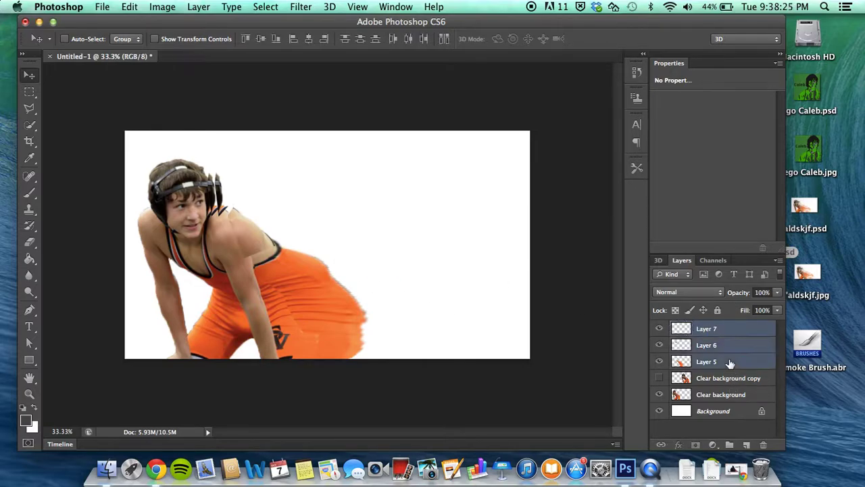
right_click(730, 364)
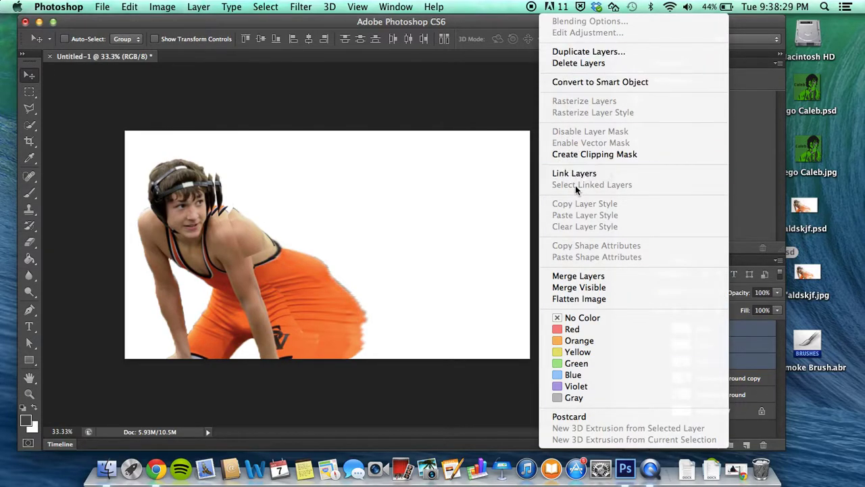
left_click(581, 276)
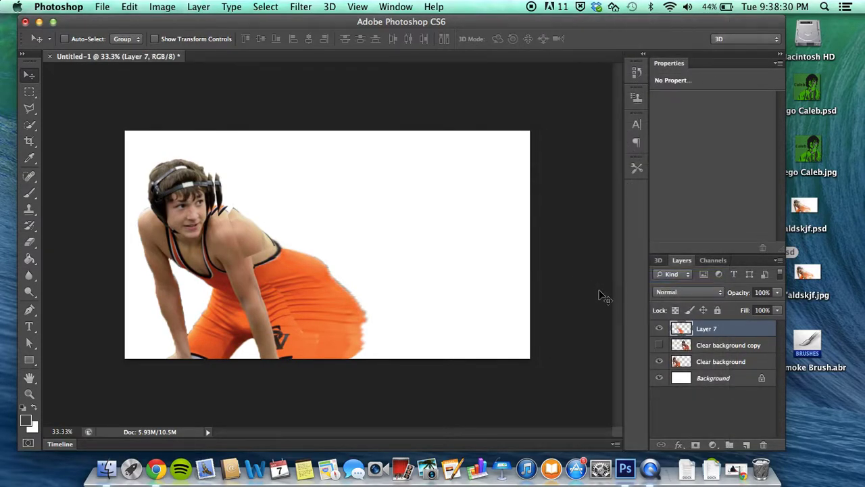
- Show Clear background copy and move its figure directly over the original figure
left_click(706, 346)
left_click(660, 345)
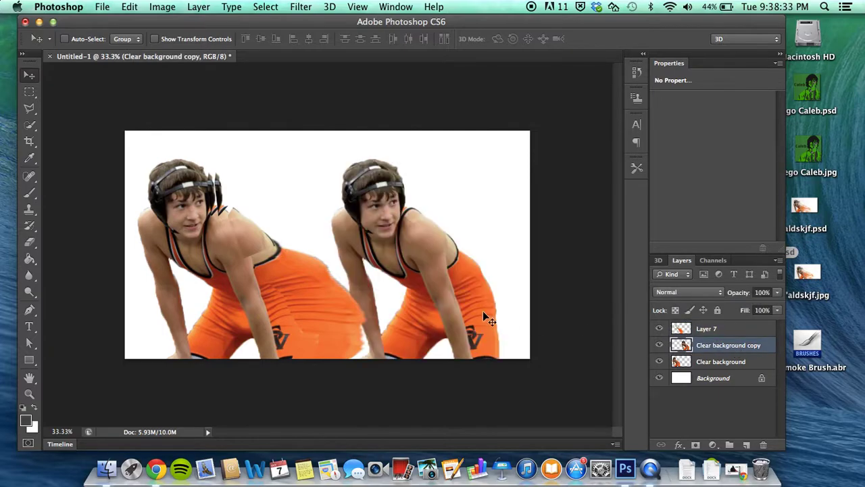
left_click_drag(431, 276, 252, 273)
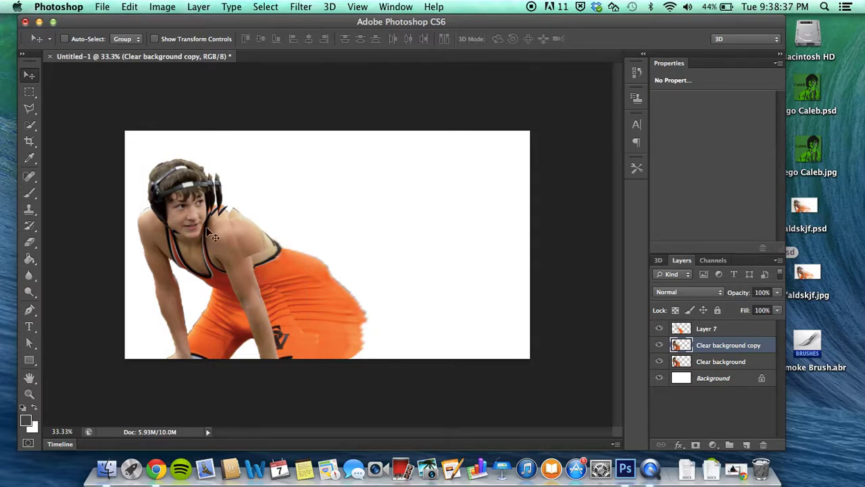
- Free-transform the Clear background copy figure up to about 102% outward toward its upper left, and place the Clear background layer above Layer 7
left_click(102, 7)
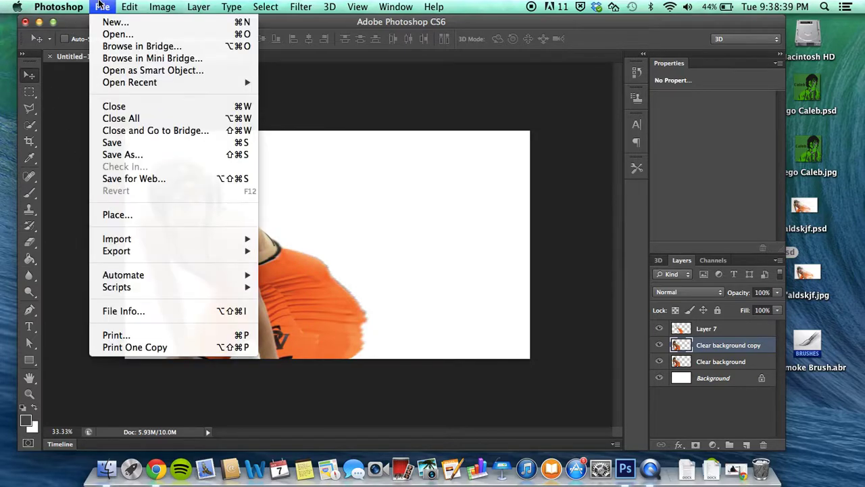
mouse_move(129, 7)
left_click(162, 275)
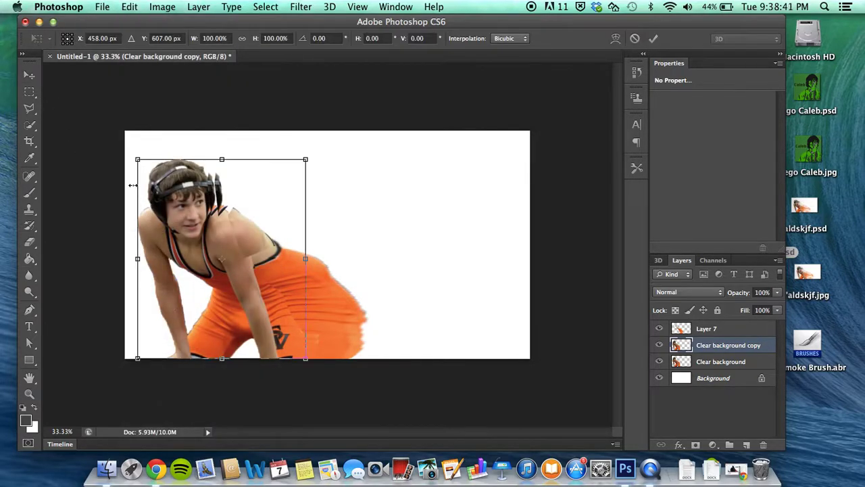
left_click_drag(138, 160, 135, 155)
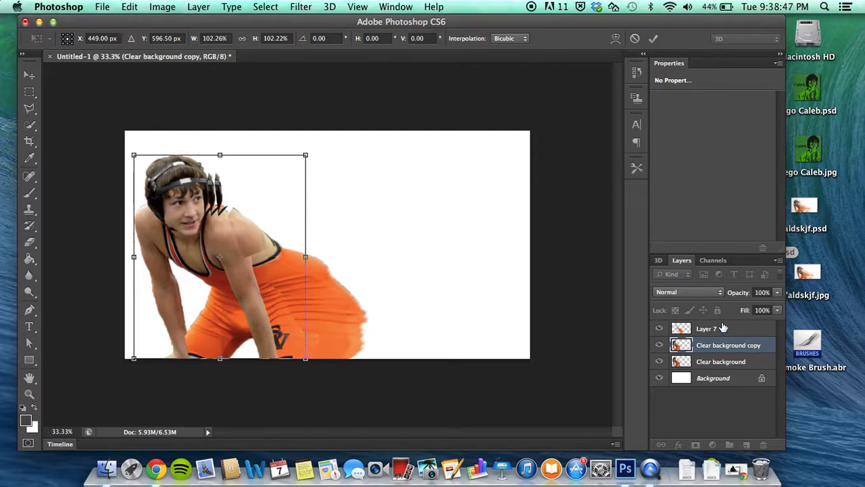
key("Return")
left_click_drag(736, 368, 731, 325)
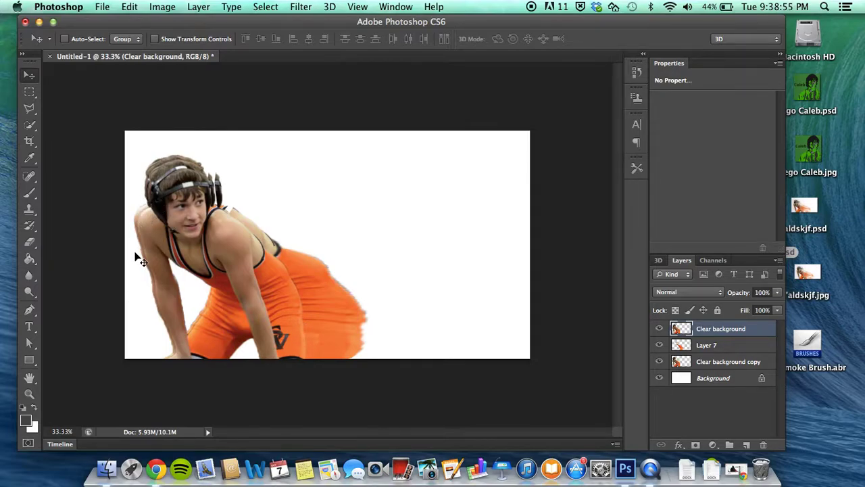
- Preview the finished smoke effect JPG on the desktop as a reference, and close the preview
left_click(811, 279)
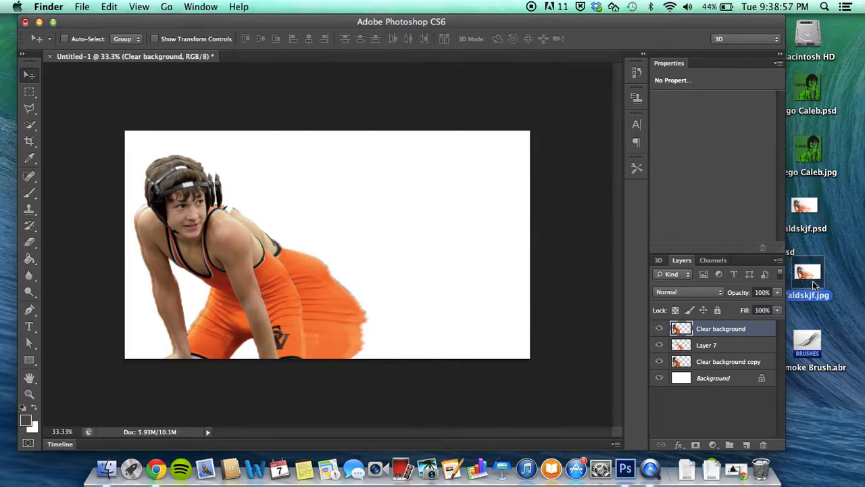
key("space")
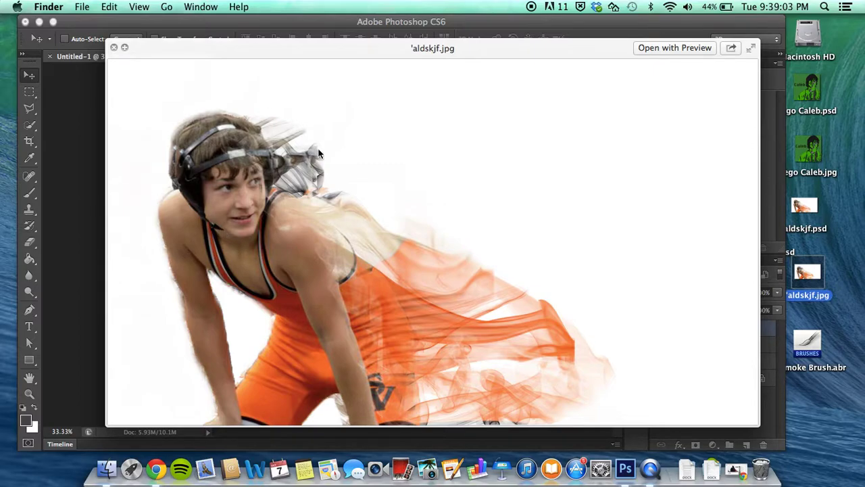
key("space")
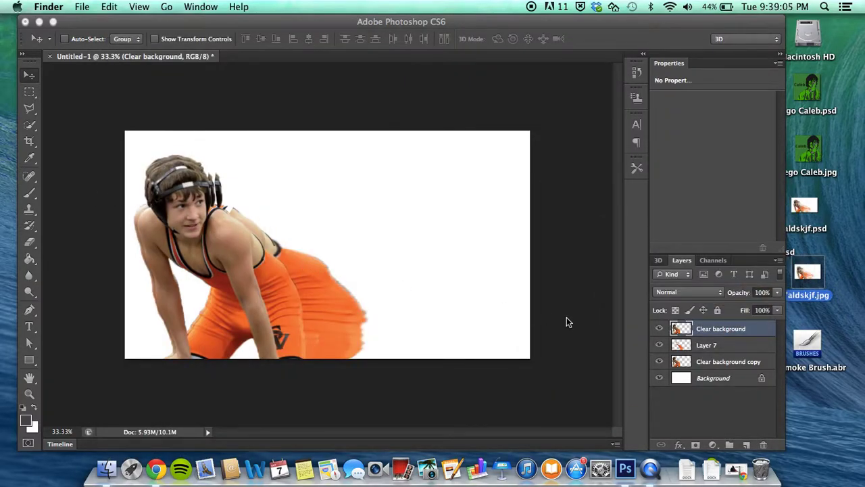
- Merge Layer 7 and Clear background copy into one layer
left_click(710, 349)
left_click(709, 347)
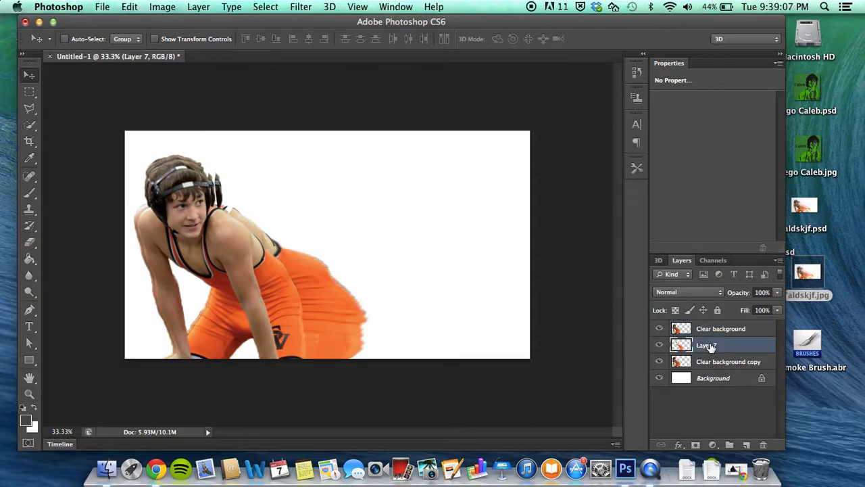
left_click(712, 365, "shift")
right_click(712, 368)
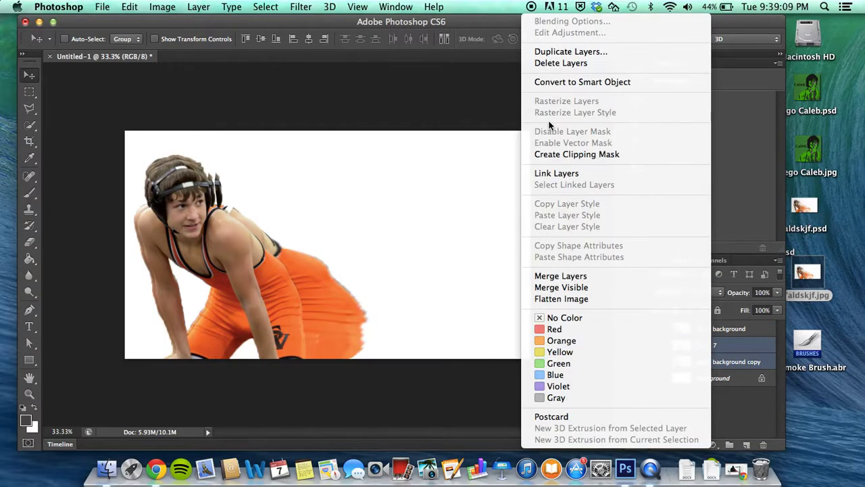
left_click(576, 277)
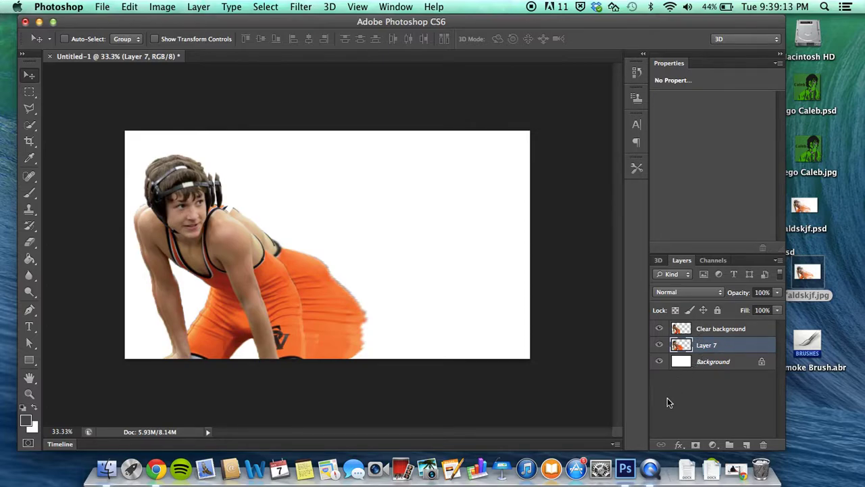
- Add a layer mask to Layer 7 and fill the mask with black using the Paint Bucket
left_click(696, 446)
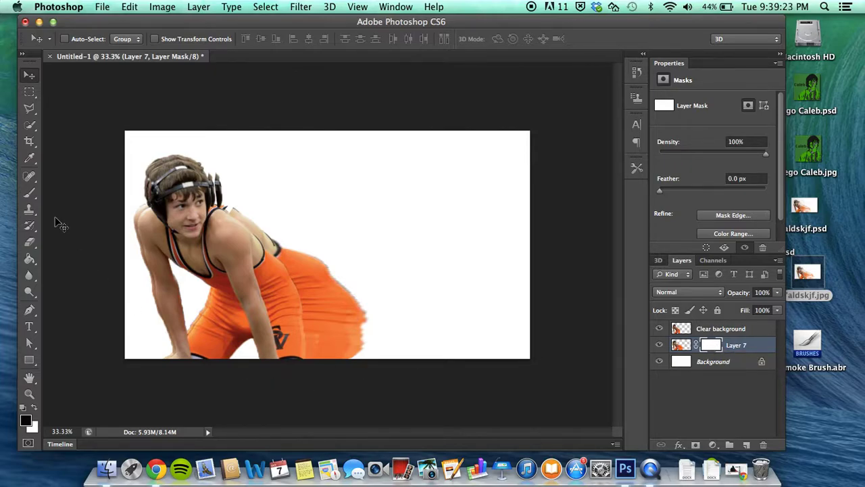
left_click(29, 259)
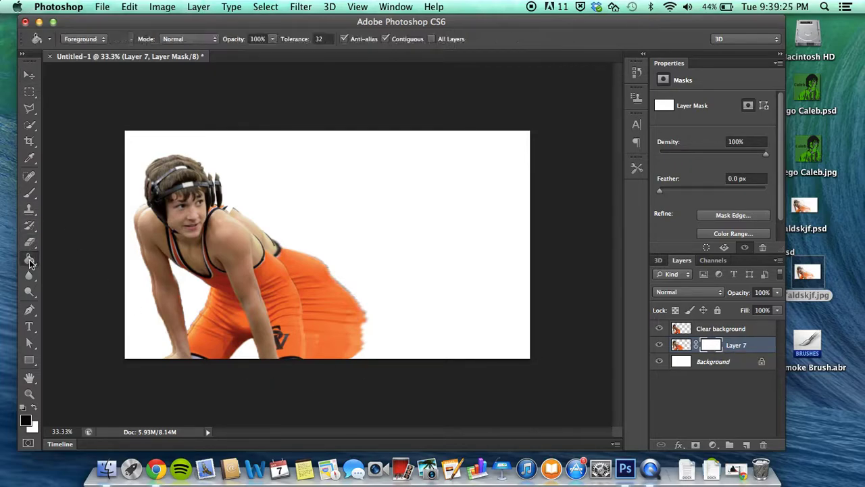
left_click(341, 215)
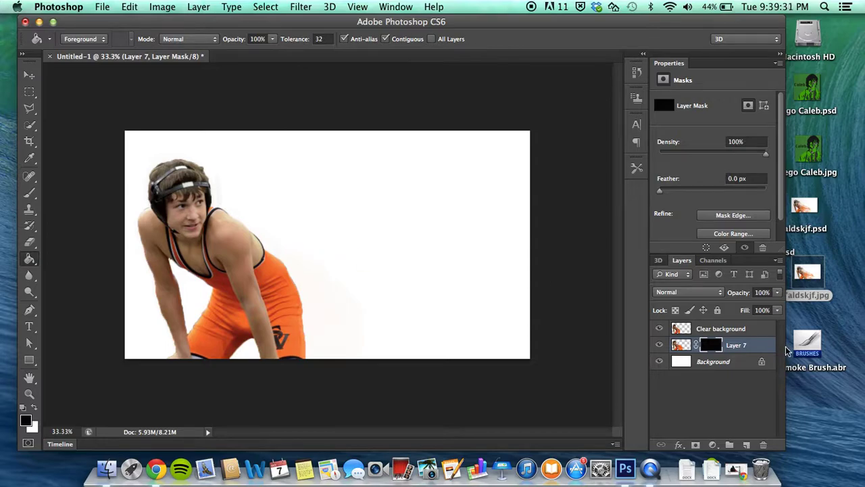
- Compare the image with Layer 7 and the Clear background layer hidden and shown in turn
left_click(659, 344)
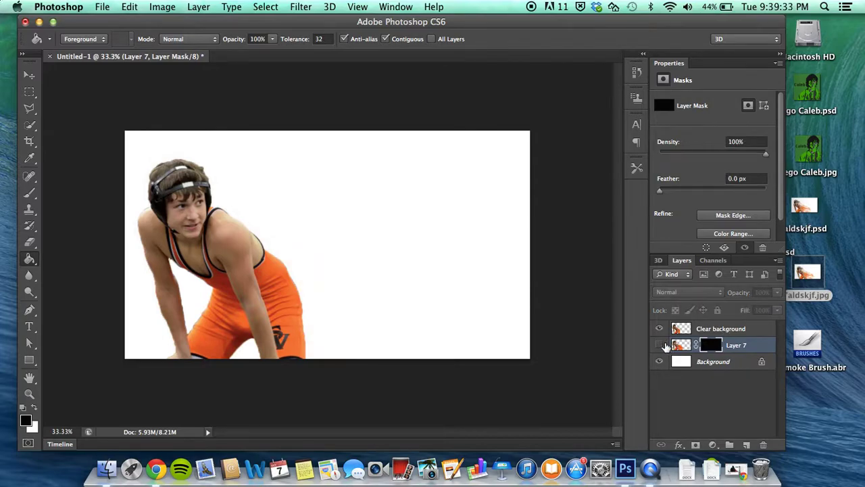
left_click(659, 345)
left_click(659, 328)
left_click(659, 328)
left_click(659, 328)
left_click(659, 328)
left_click(659, 328)
left_click(659, 328)
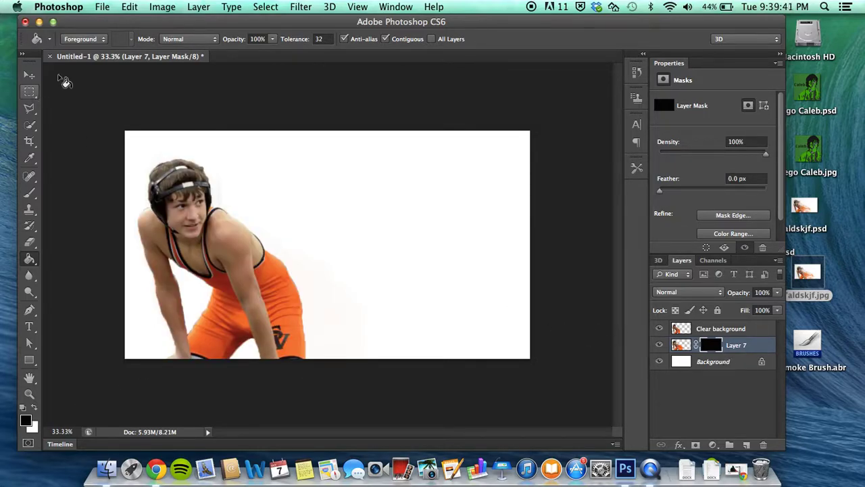
- Load the 21 Smoke Brush.abr brush set and choose a 764 px smoke tip for the Brush tool
left_click_drag(819, 348, 840, 365)
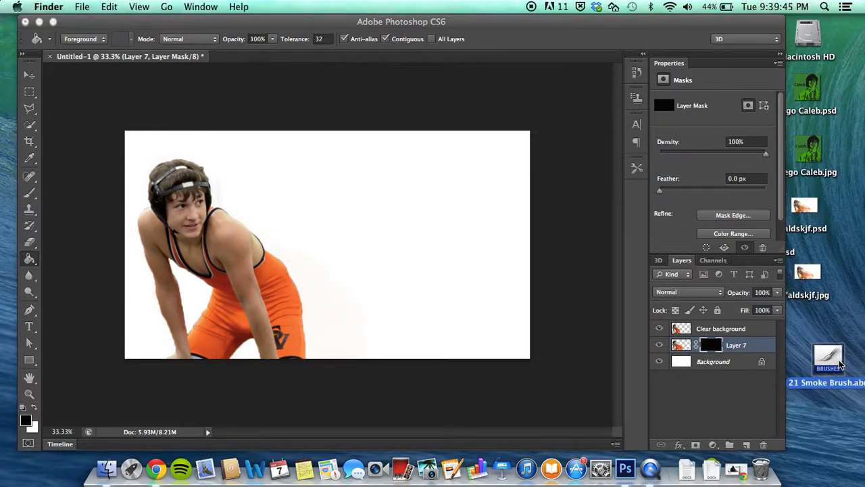
double_click(840, 365)
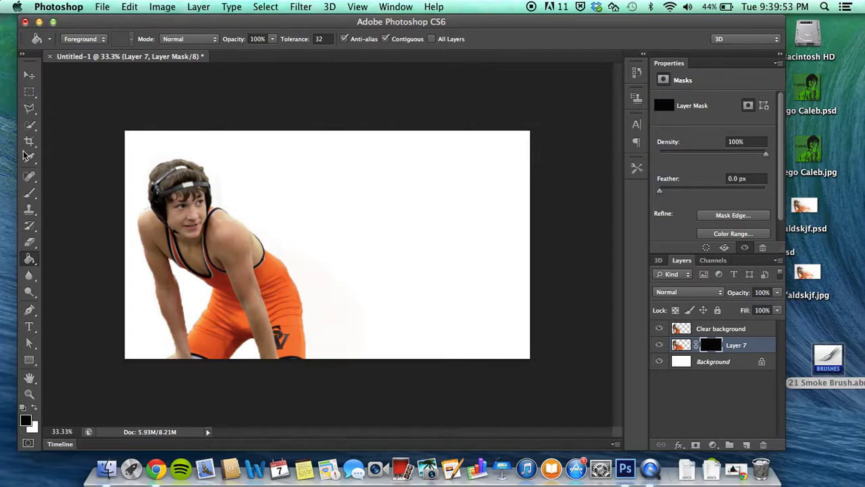
left_click(29, 196)
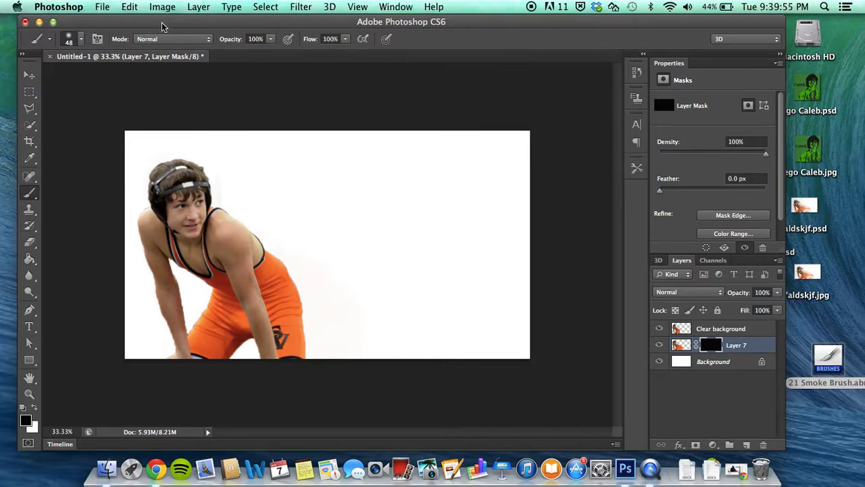
left_click(79, 41)
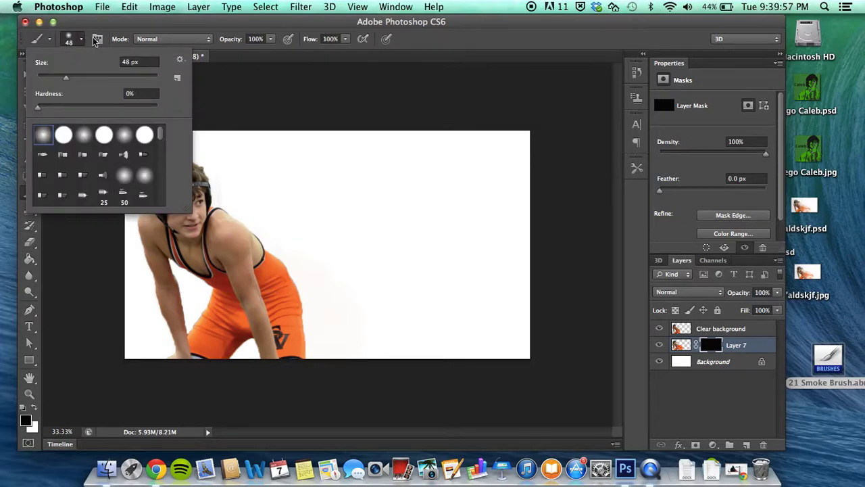
left_click(97, 38)
scroll(613, 87, "down", 10)
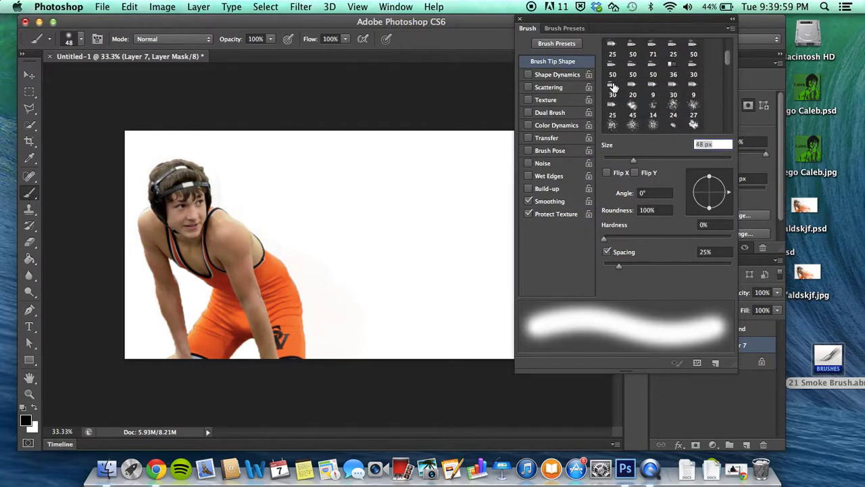
scroll(613, 87, "down", 2)
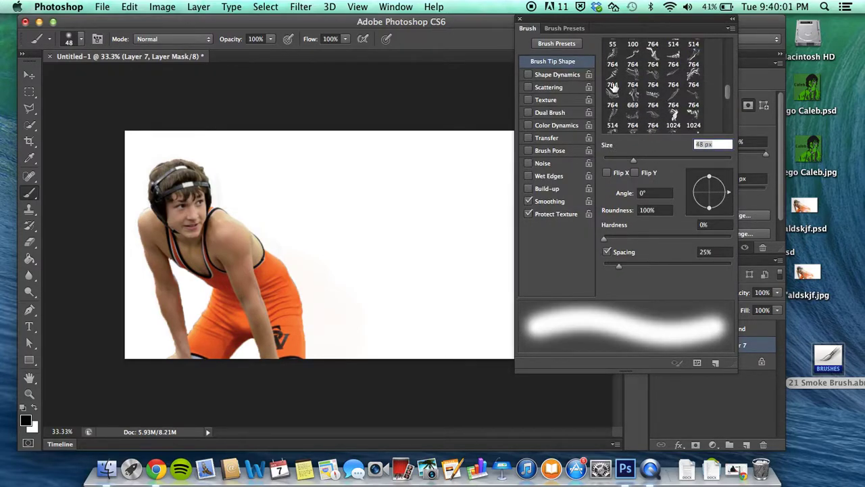
left_click(692, 79)
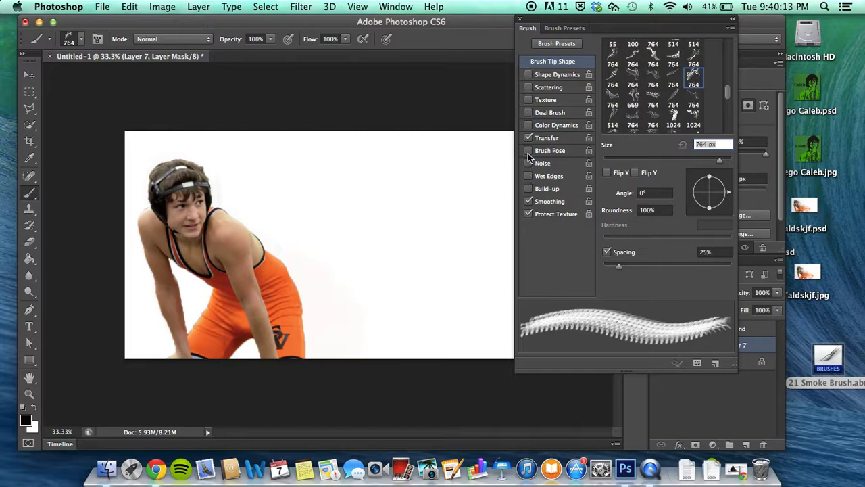
left_click(528, 100)
left_click(519, 18)
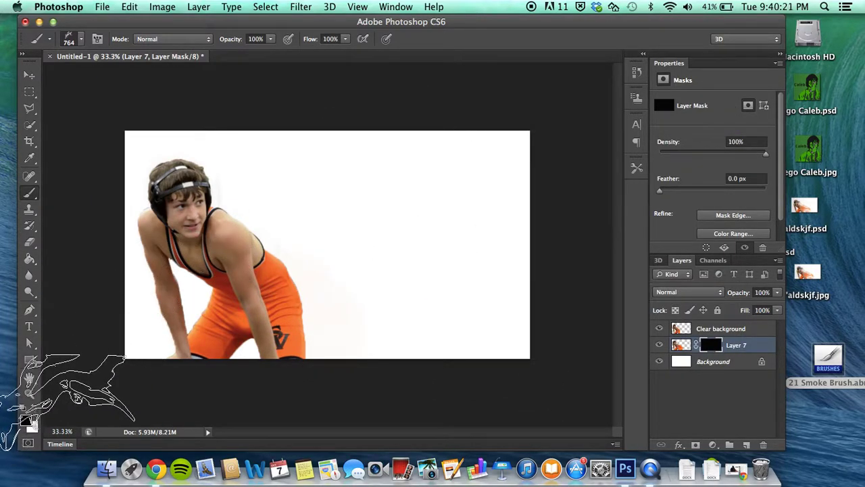
- Make white the foreground colour and stamp the smoke brush on Layer 7's mask behind the figure's hips, undoing unsatisfactory placements
left_click(32, 407)
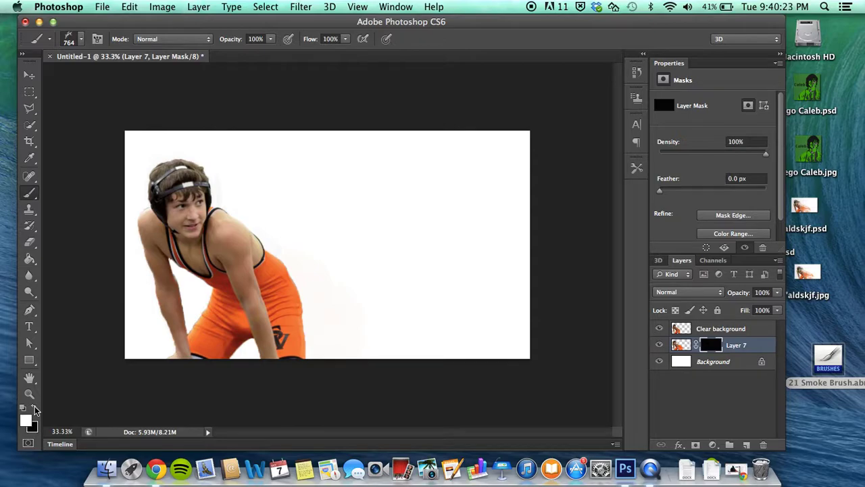
left_click(369, 307)
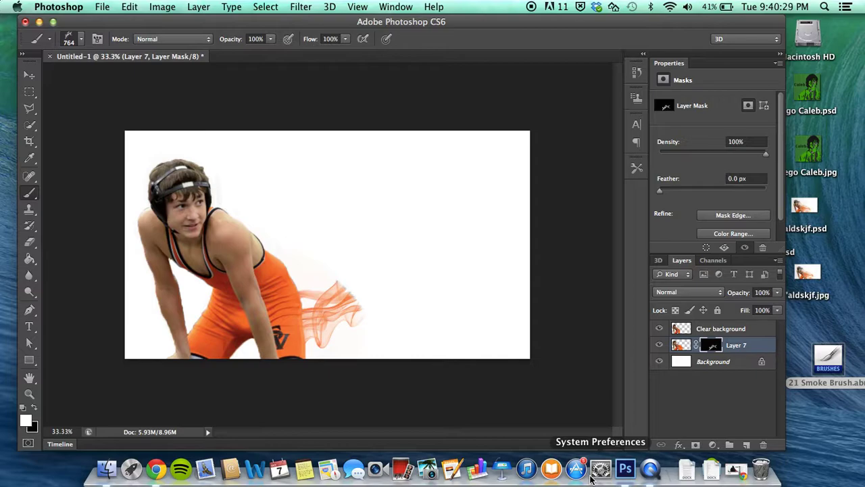
key("super+z")
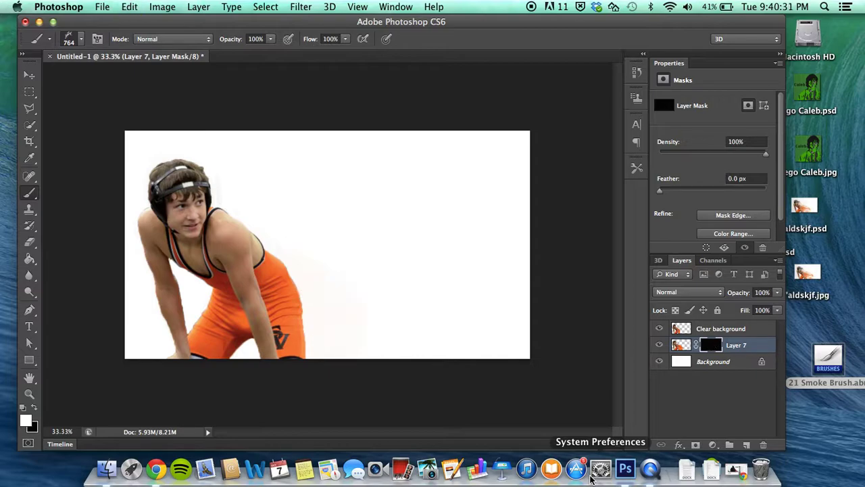
left_click(365, 318)
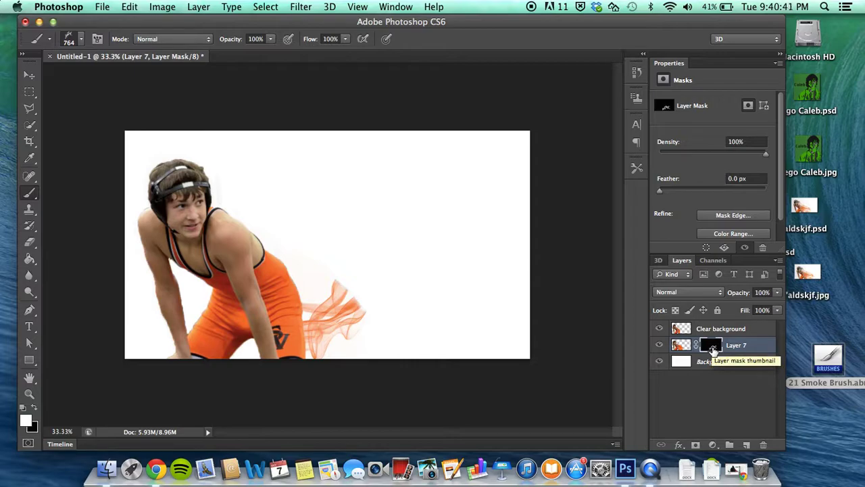
key("super+z")
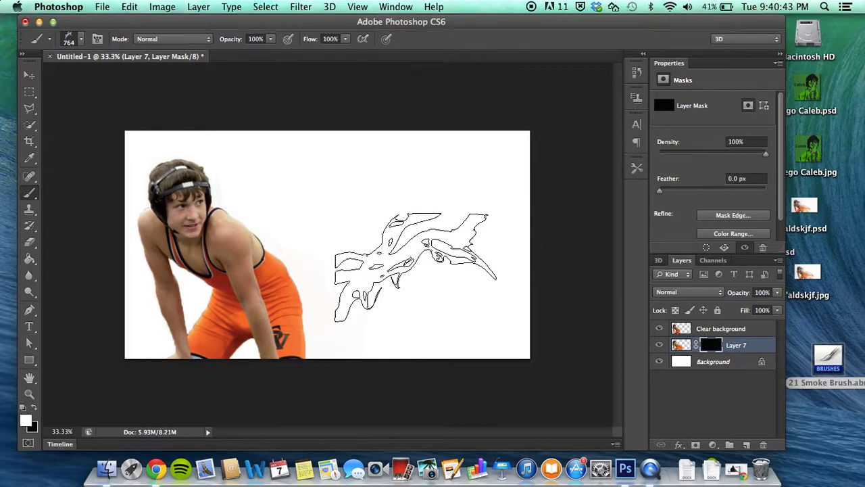
left_click(381, 304)
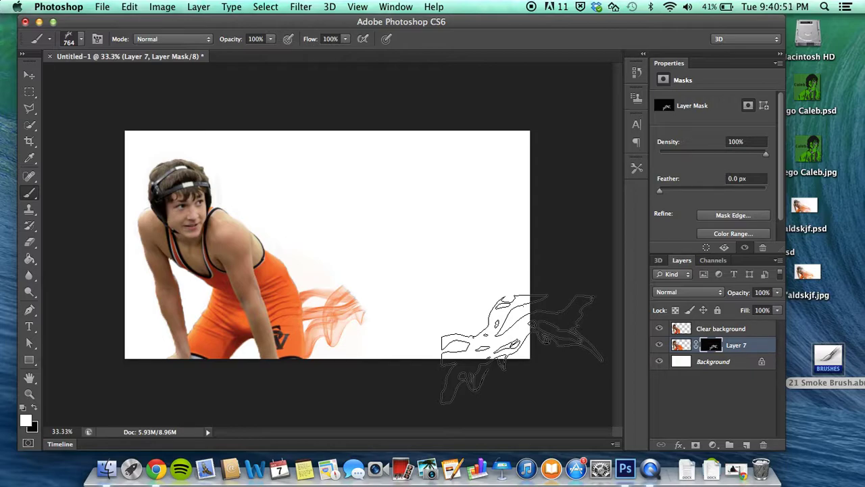
- Undo a trial stamp behind the head, and stamp more smoke on Layer 7's mask along the extended back and shoulder
left_click(284, 172)
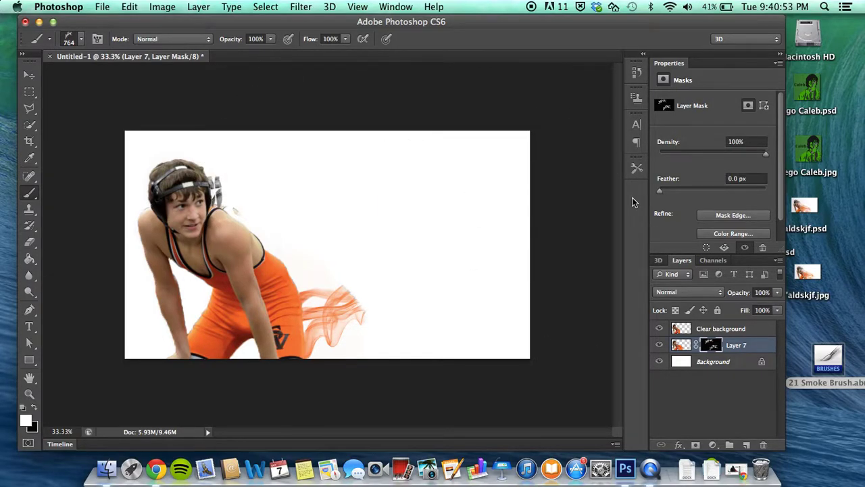
key("super+z")
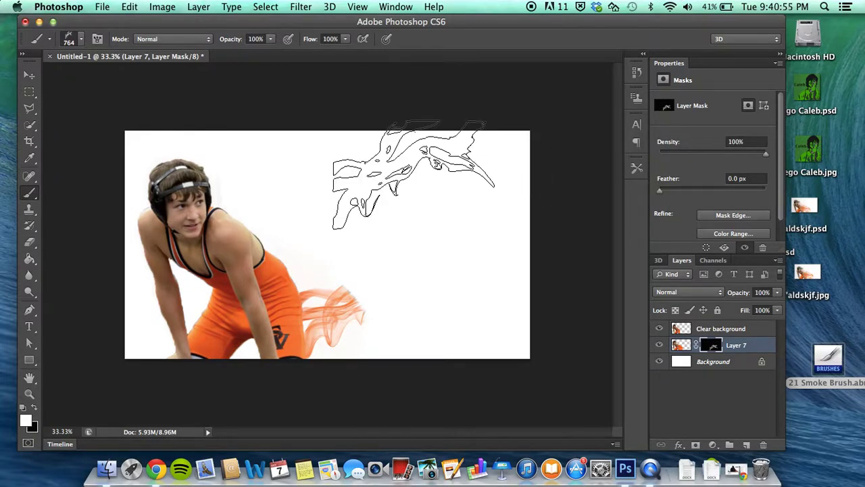
left_click(372, 258)
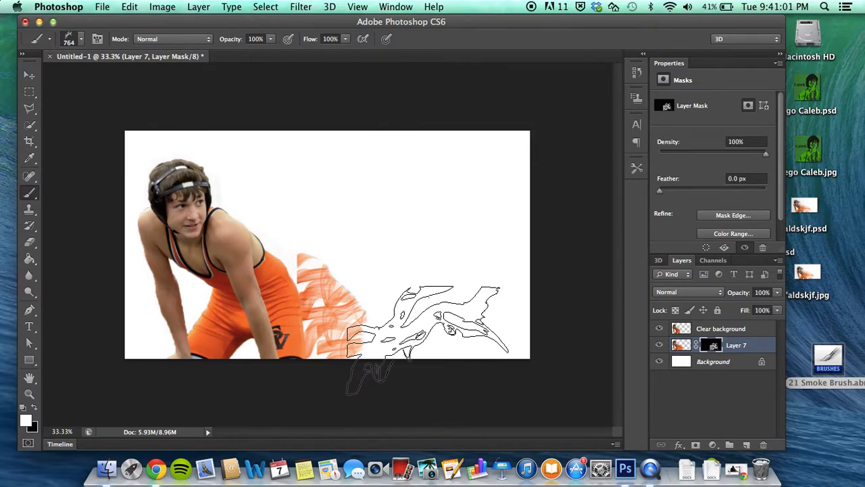
left_click(319, 262)
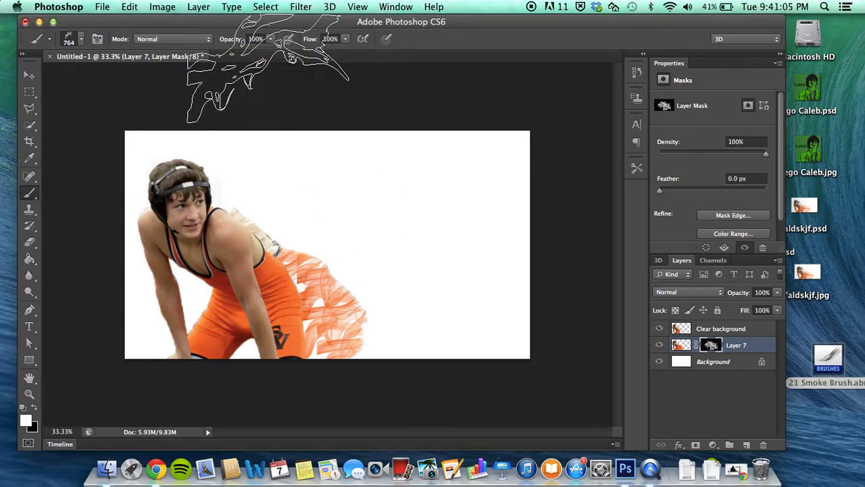
- Choose another 764 px smoke tip for the Brush tool and stamp it on Layer 7's mask around the head and along the outer arm
left_click(80, 40)
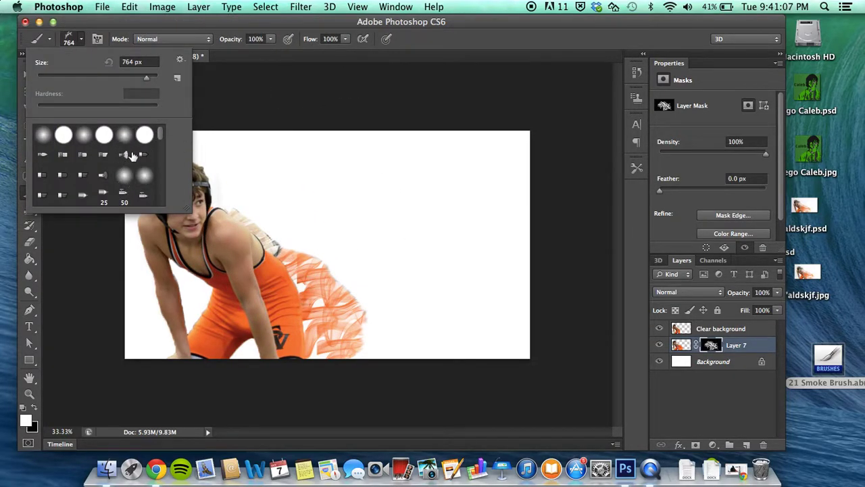
scroll(127, 176, "down", 8)
scroll(117, 194, "down", 5)
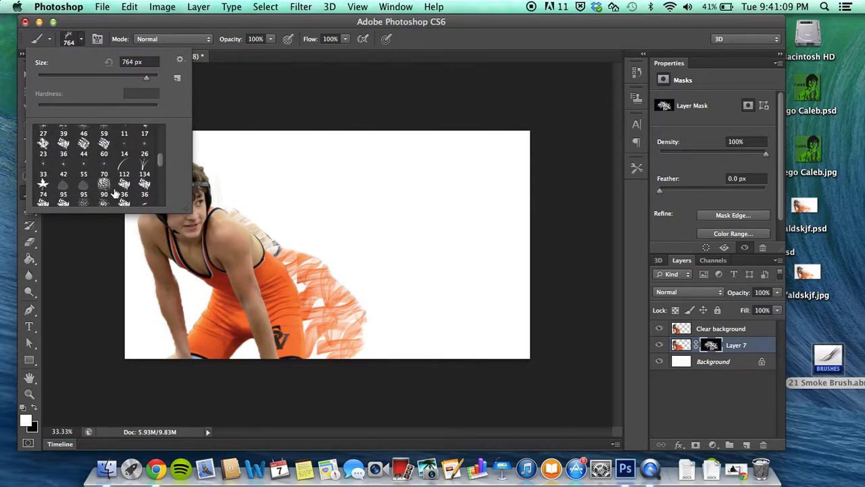
left_click(105, 191)
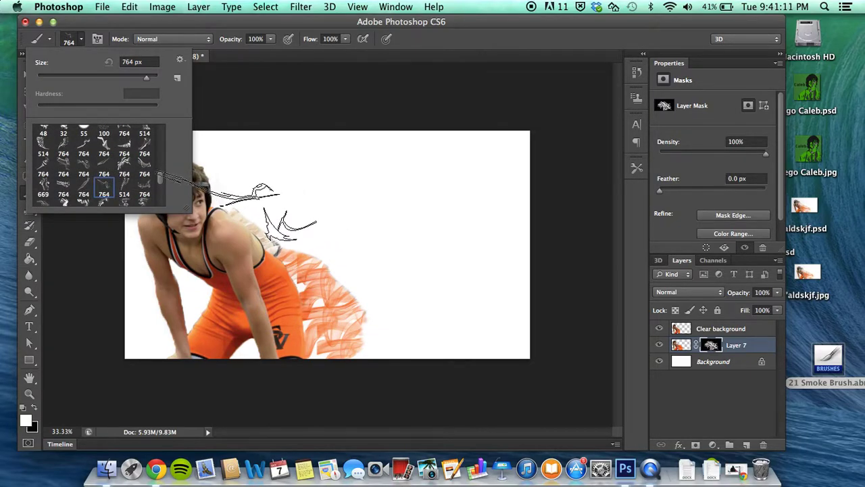
left_click(283, 216)
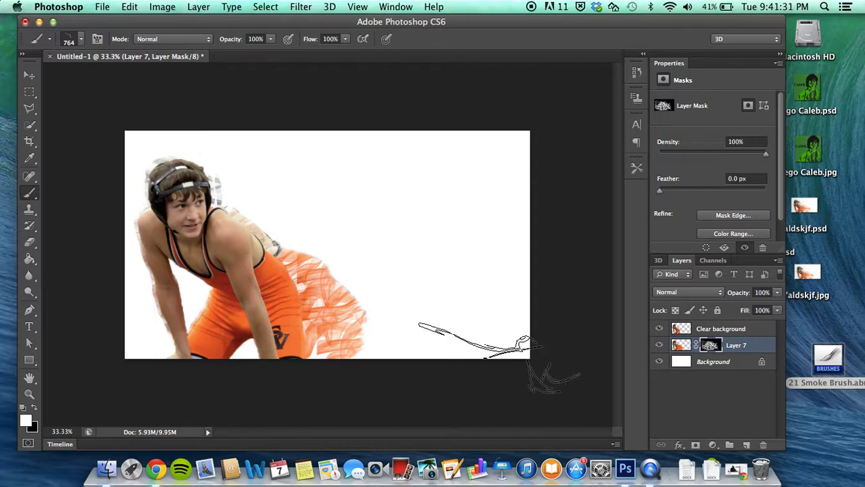
- Add a layer mask to the Clear background layer and make black the foreground colour
left_click(706, 331)
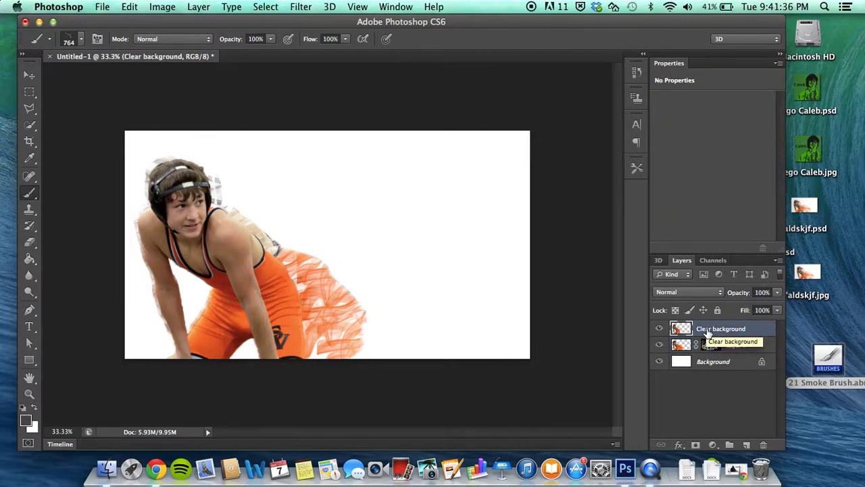
left_click(695, 445)
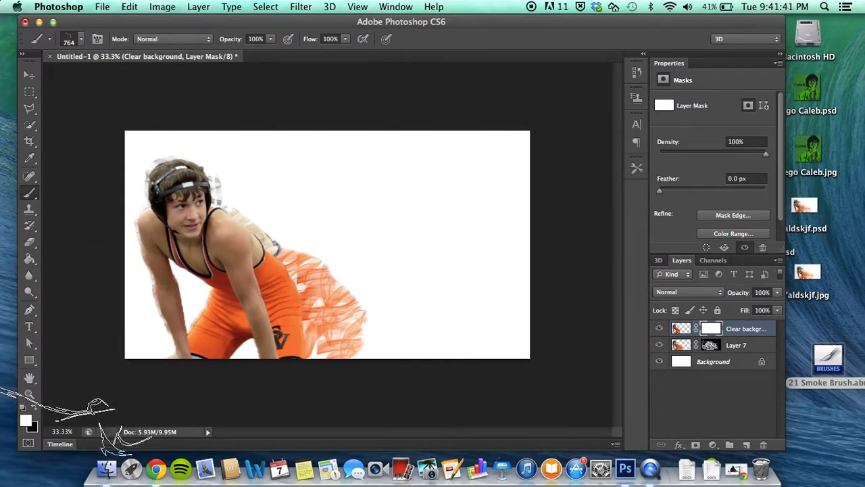
left_click(34, 408)
- Stamp the smoke brush in black on the Clear background layer's mask over the jaw, shoulder, headgear and rear edge of the torso
mouse_move(77, 178)
left_mouse_down()
mouse_move(202, 190)
mouse_move(184, 239)
mouse_move(214, 239)
mouse_move(338, 277)
left_mouse_up()
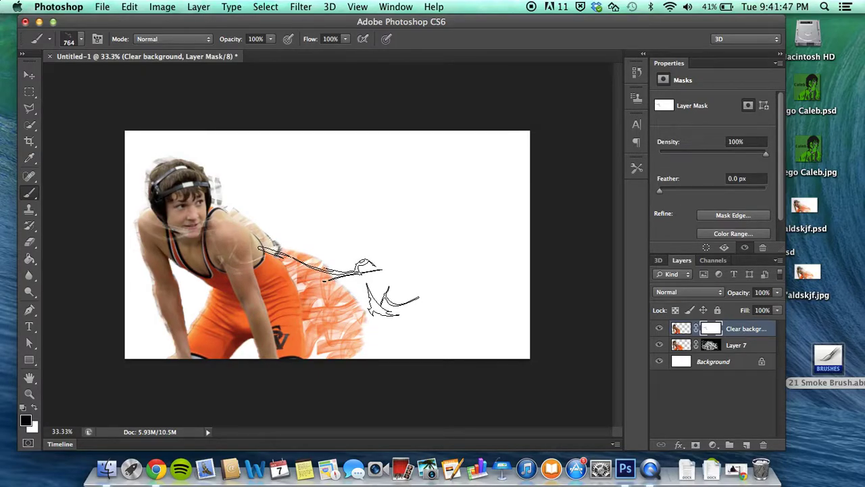
key("super+a")
key("super+c")
key("super+d")
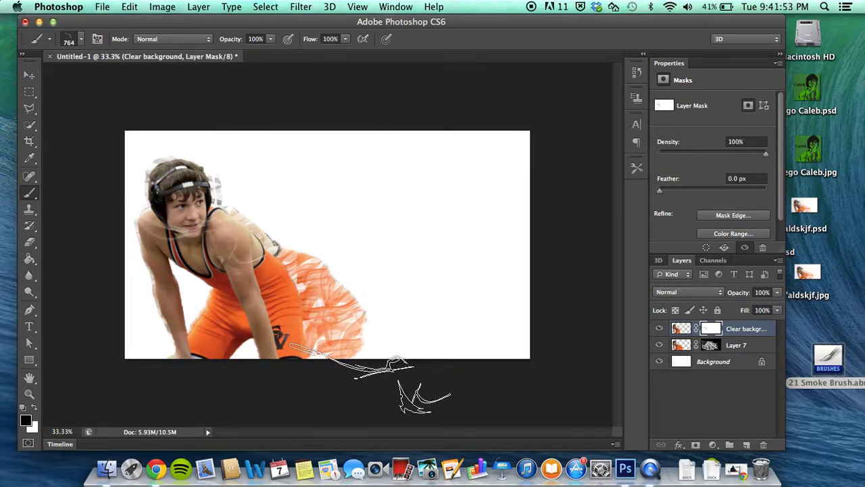
left_click(365, 341)
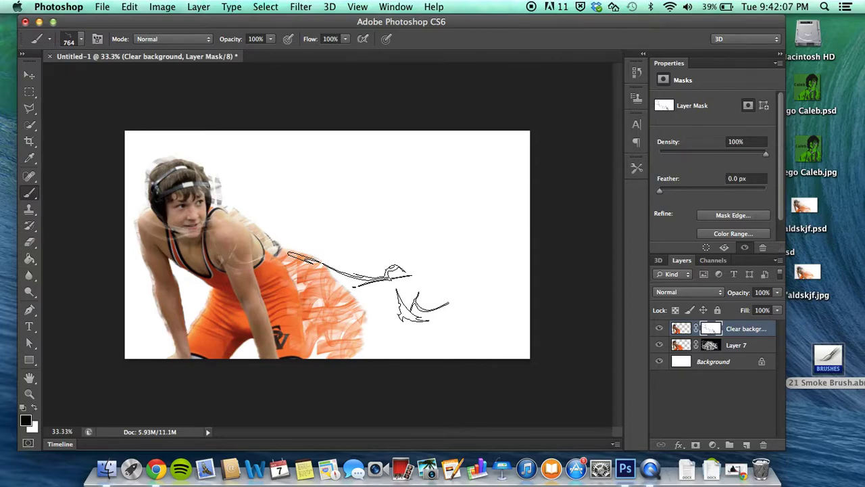
- Quit Photoshop without saving the Untitled-1 document
key("super+q")
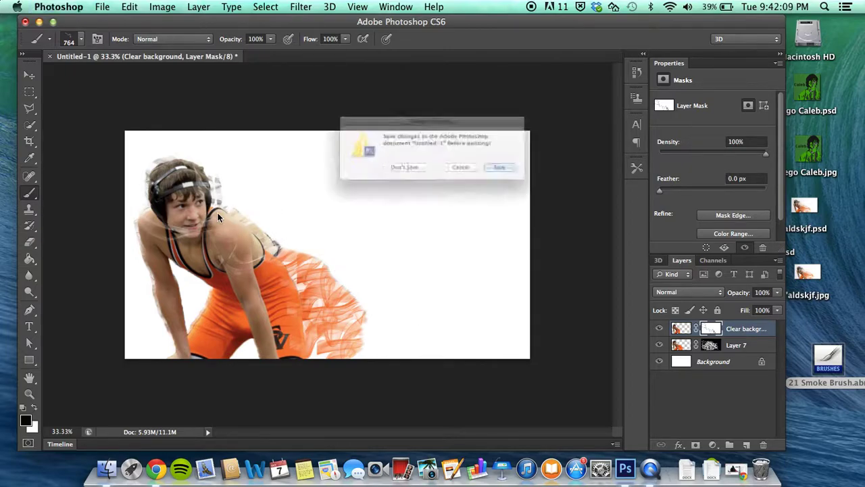
left_click(379, 178)
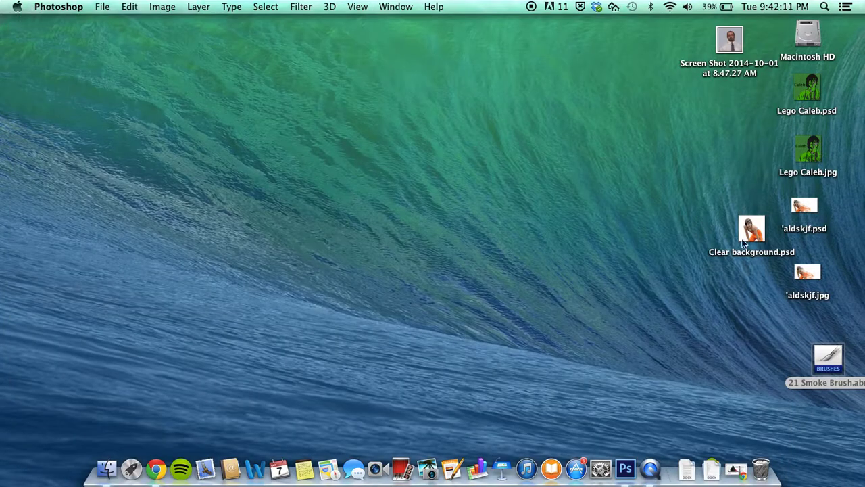
- Preview the finished example image 'aldskjf.jpg from the desktop, and close the preview
left_click(811, 276)
key("space")
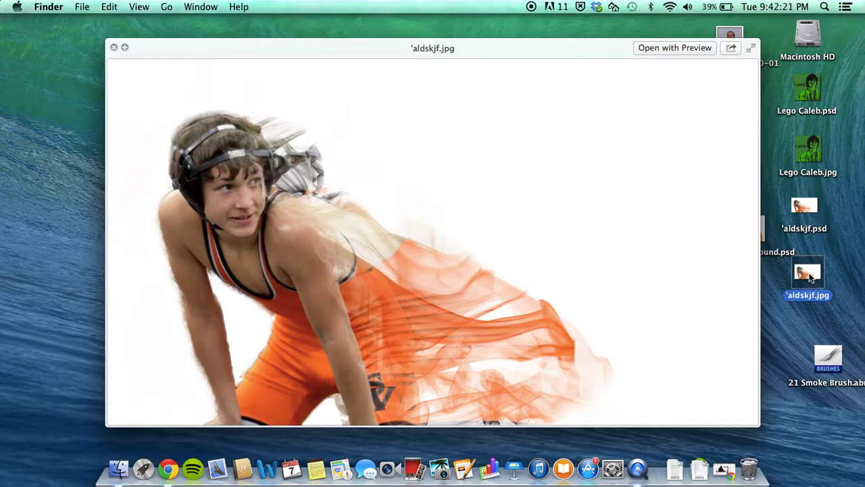
key("space")
left_click(622, 357)
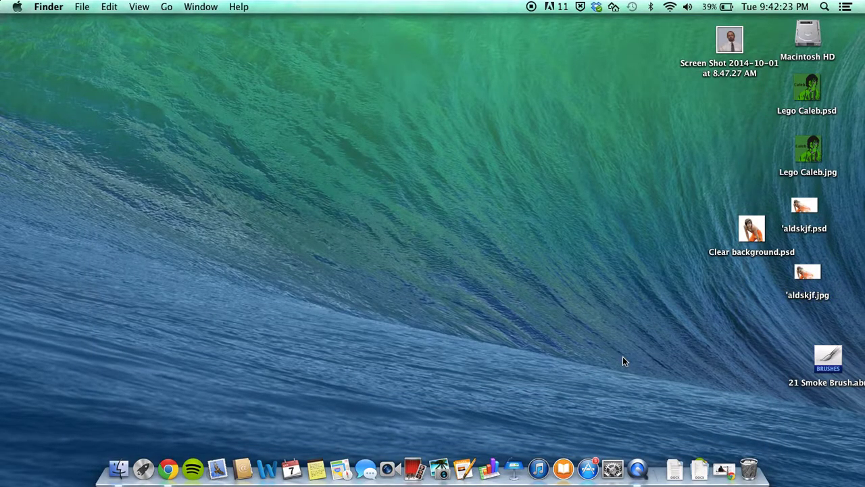